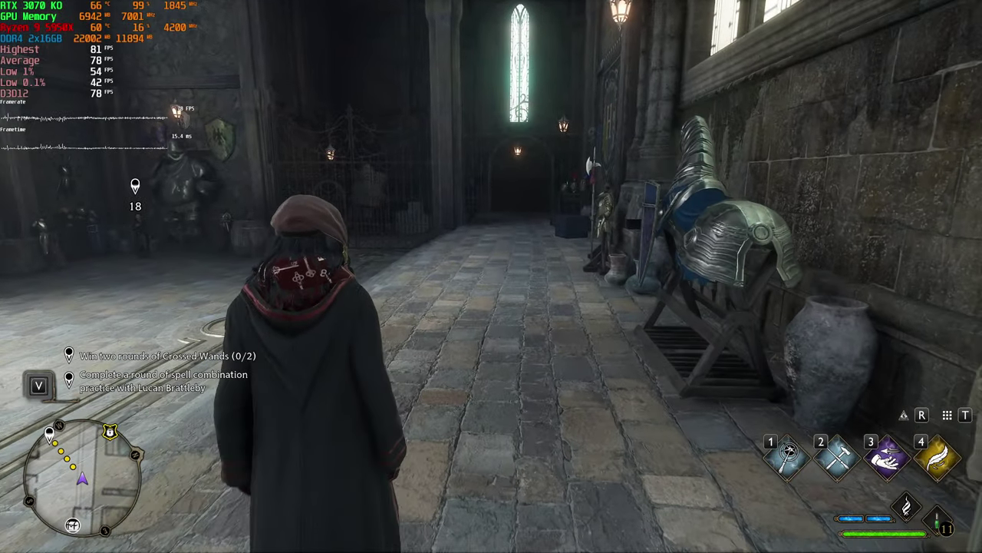
- Walk the character down the Hogwarts Legacy corridor toward the arched iron gate
{"action": "key", "text": "w"}
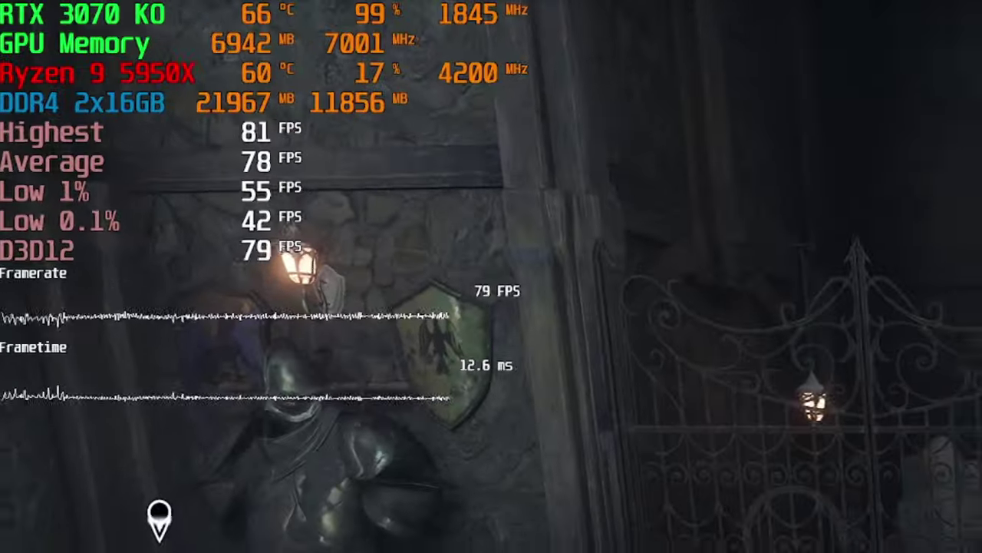
{"action": "key", "text": "w"}
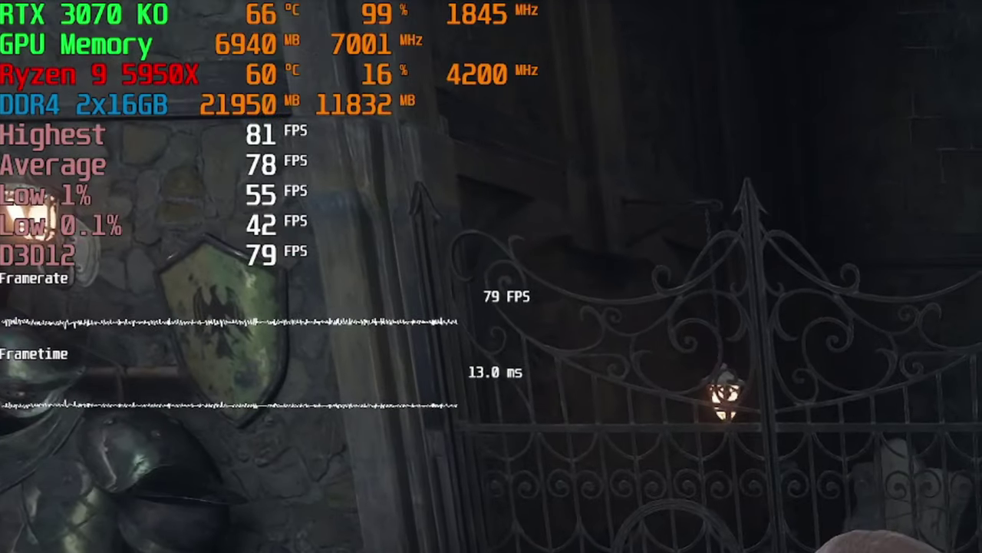
{"action": "key", "text": "w"}
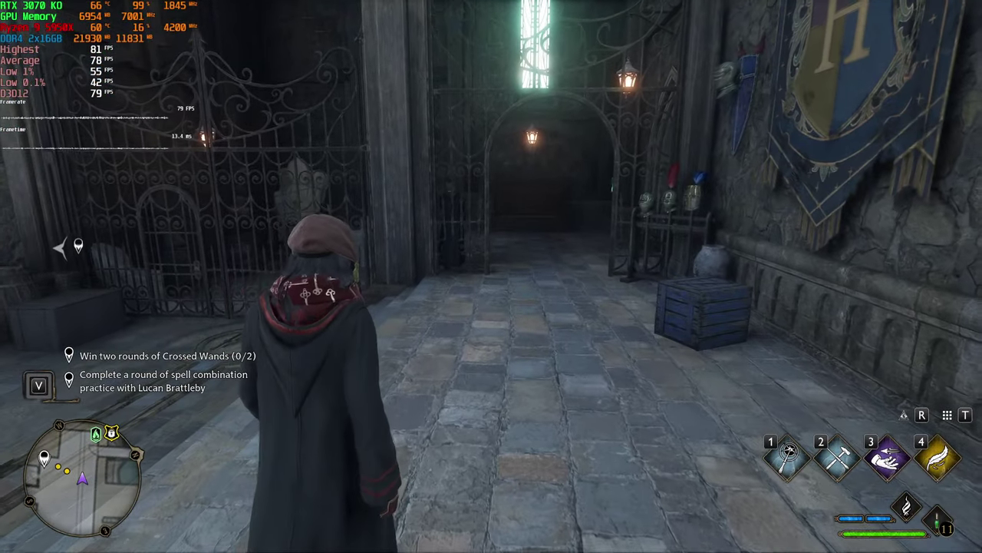
{"action": "key", "text": "w"}
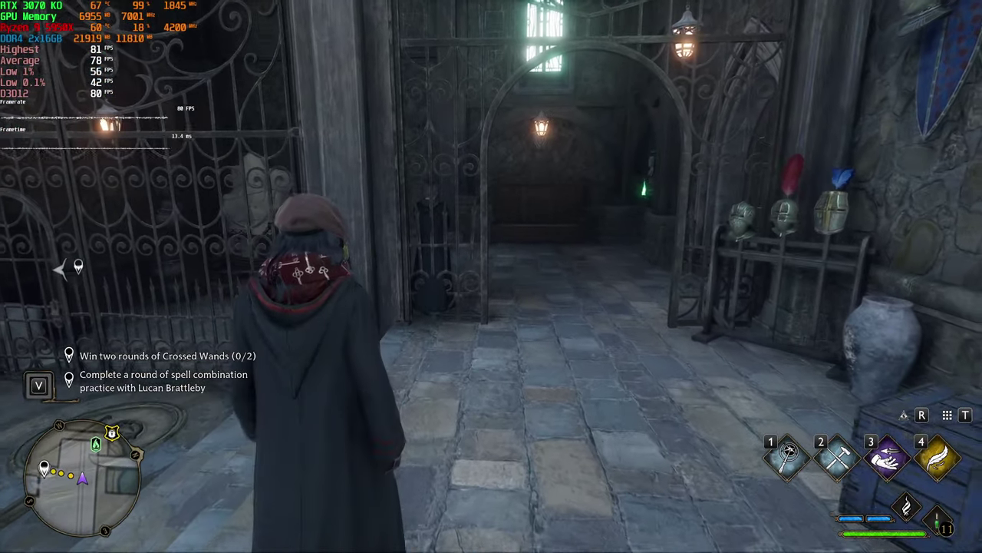
{"action": "key", "text": "w"}
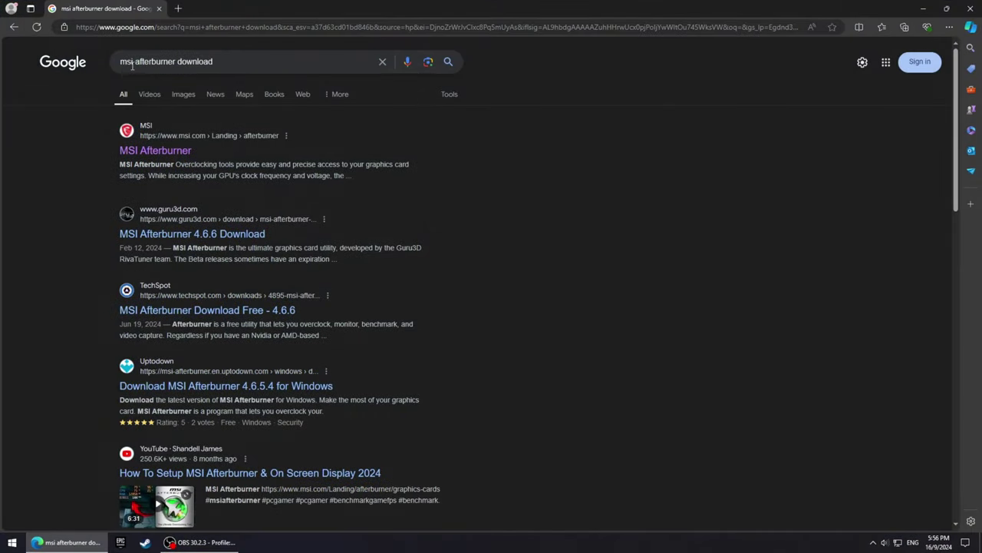
- Re-run the 'msi afterburner download' search and download Afterburner 4.6.5 (Final) from msi.com
{"action": "left_click_drag", "start_coordinate": [276, 65], "coordinate": [122, 63]}
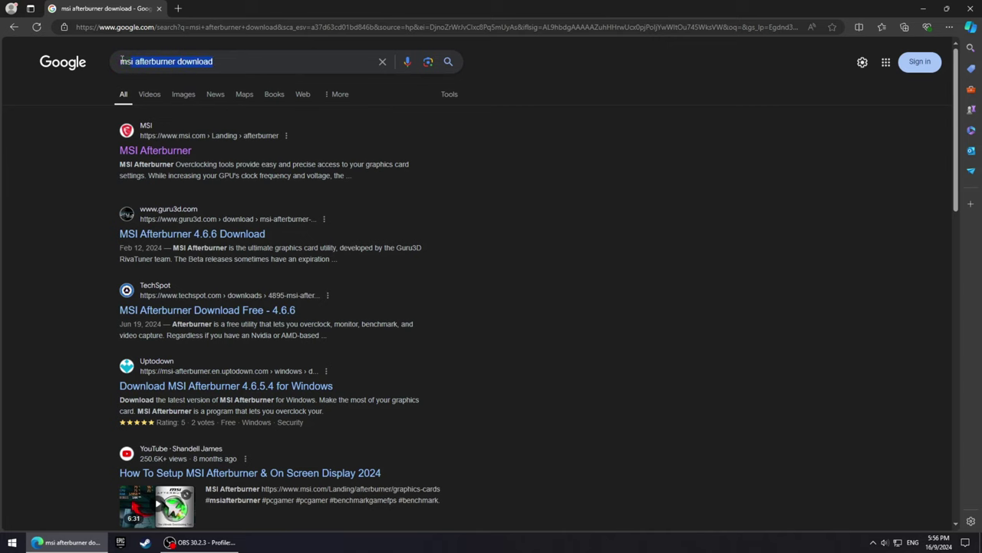
{"action": "left_click", "coordinate": [45, 151]}
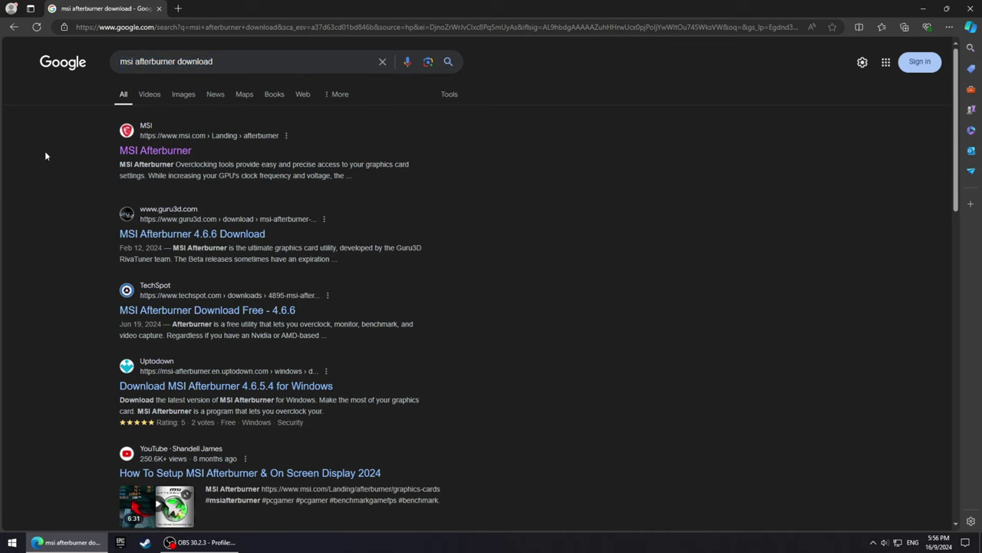
{"action": "left_click", "coordinate": [448, 61]}
{"action": "left_click", "coordinate": [163, 151]}
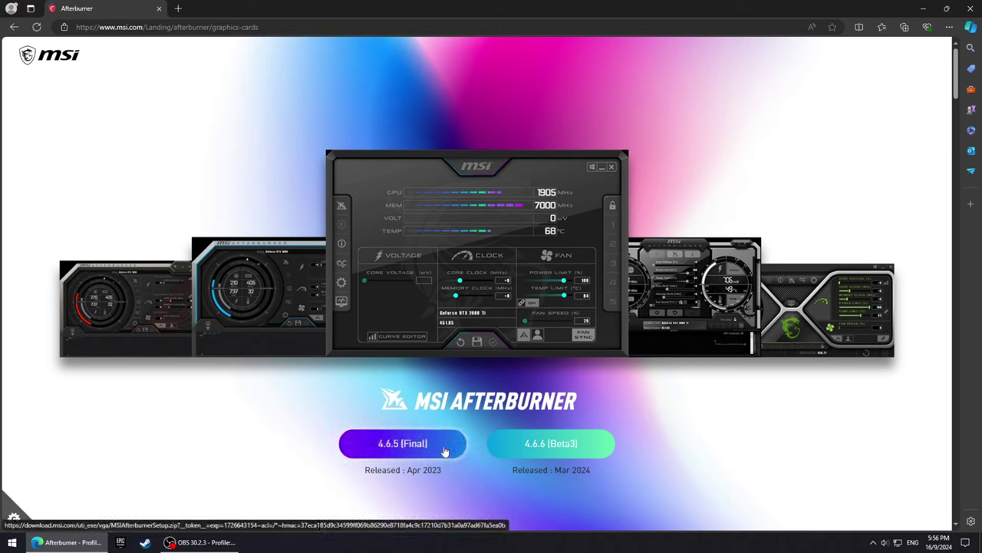
{"action": "left_click", "coordinate": [445, 451]}
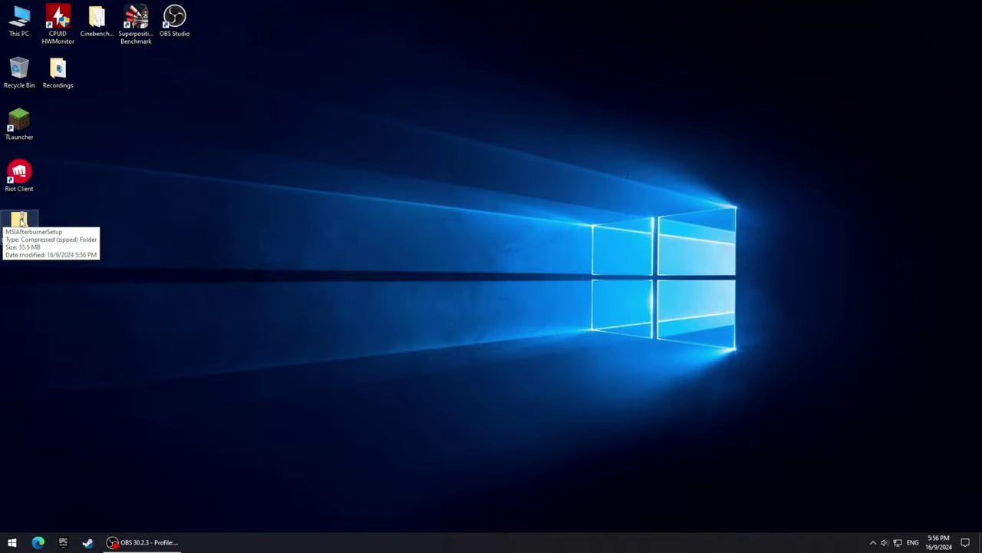
- Extract the downloaded Afterburner zip into a folder on the desktop
{"action": "right_click", "coordinate": [21, 220]}
{"action": "left_click", "coordinate": [78, 239]}
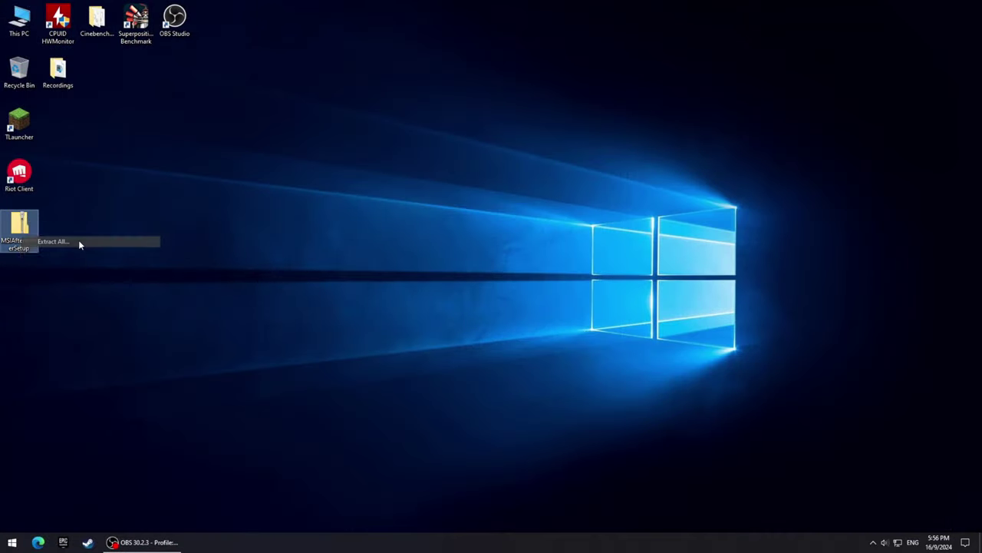
{"action": "left_click", "coordinate": [583, 369]}
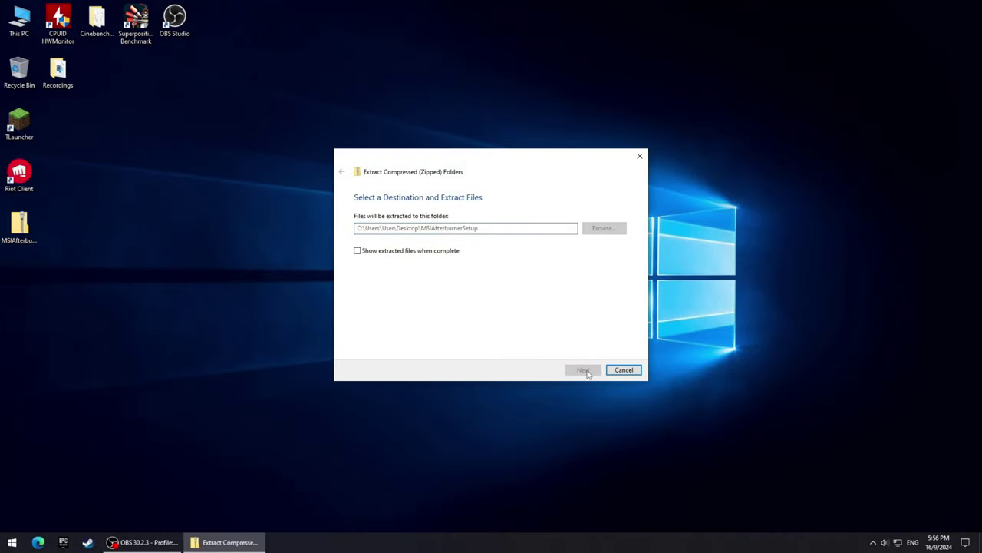
- Open the extracted folder and launch the MSIAfterburnerSetup465 installer
{"action": "left_click", "coordinate": [17, 280]}
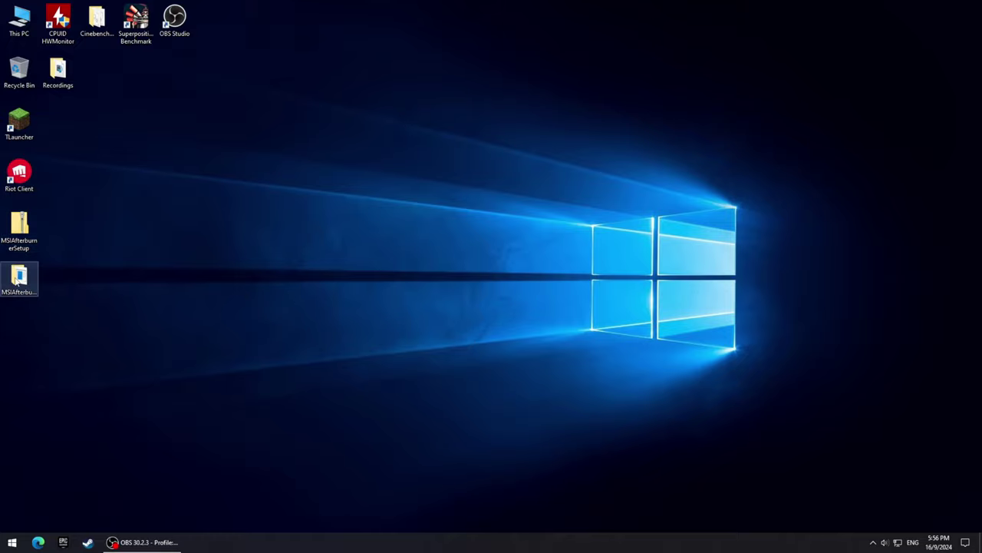
{"action": "double_click", "coordinate": [16, 281]}
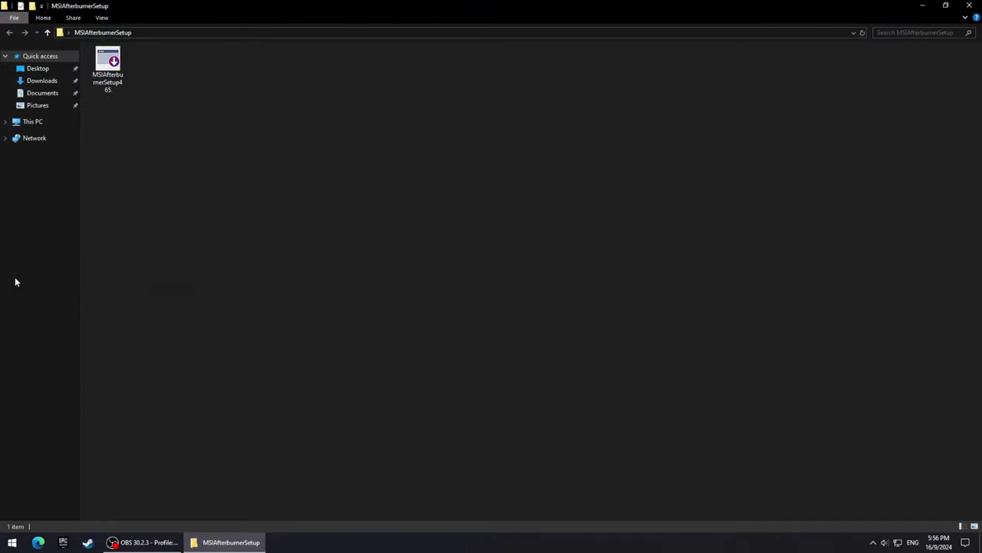
{"action": "double_click", "coordinate": [112, 65]}
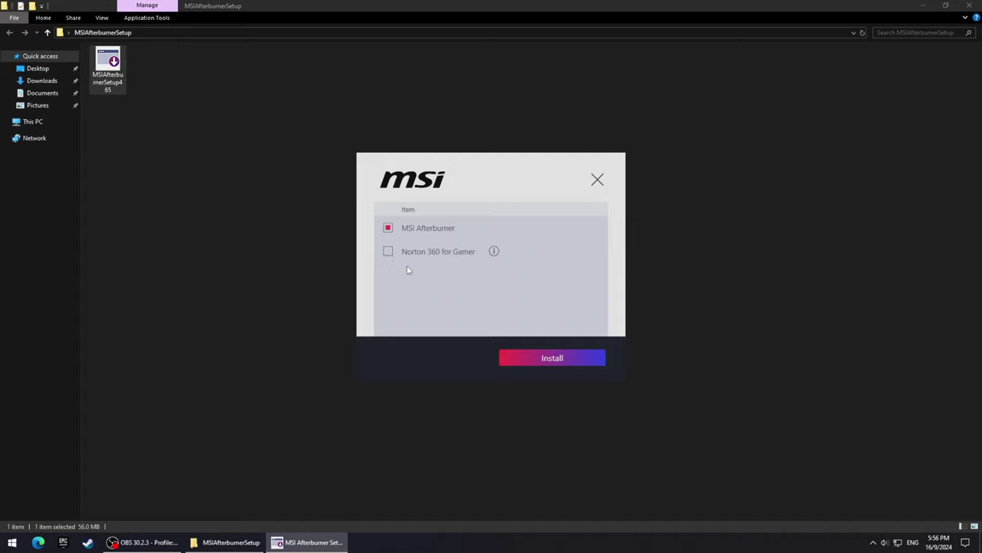
- Install MSI Afterburner in English without Norton, accepting the license, with RivaTuner included
{"action": "left_click", "coordinate": [551, 359]}
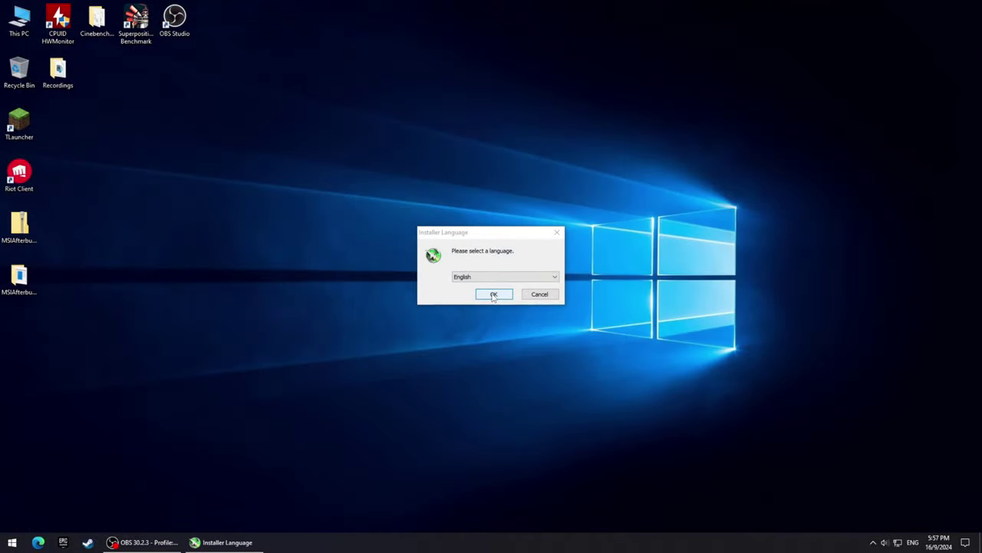
{"action": "left_click", "coordinate": [493, 295]}
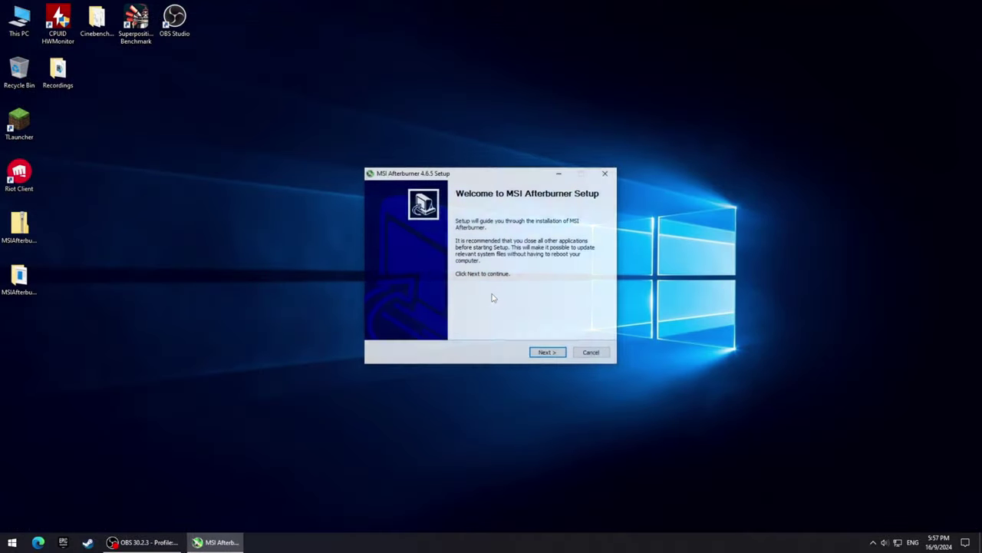
{"action": "left_click", "coordinate": [547, 353]}
{"action": "left_click", "coordinate": [472, 326]}
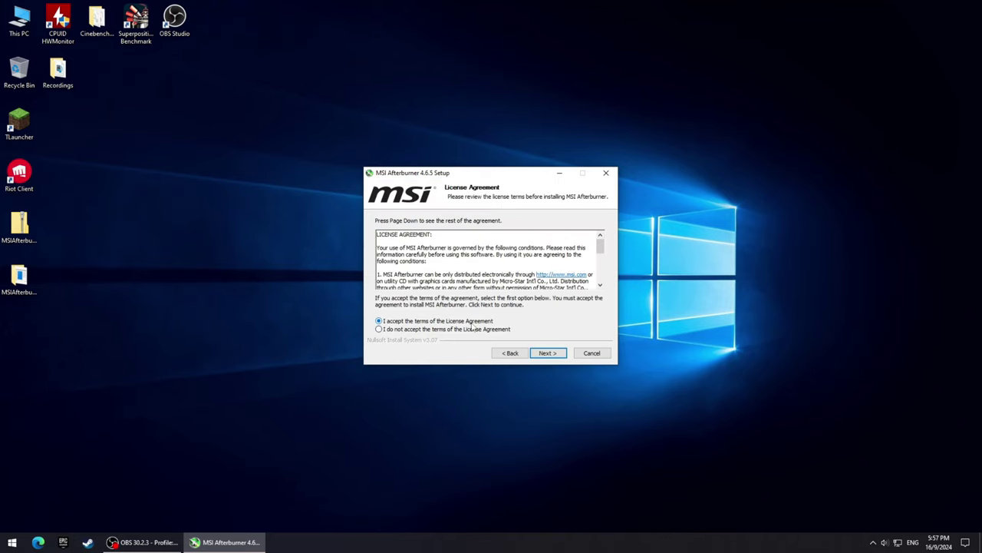
{"action": "left_click", "coordinate": [556, 353]}
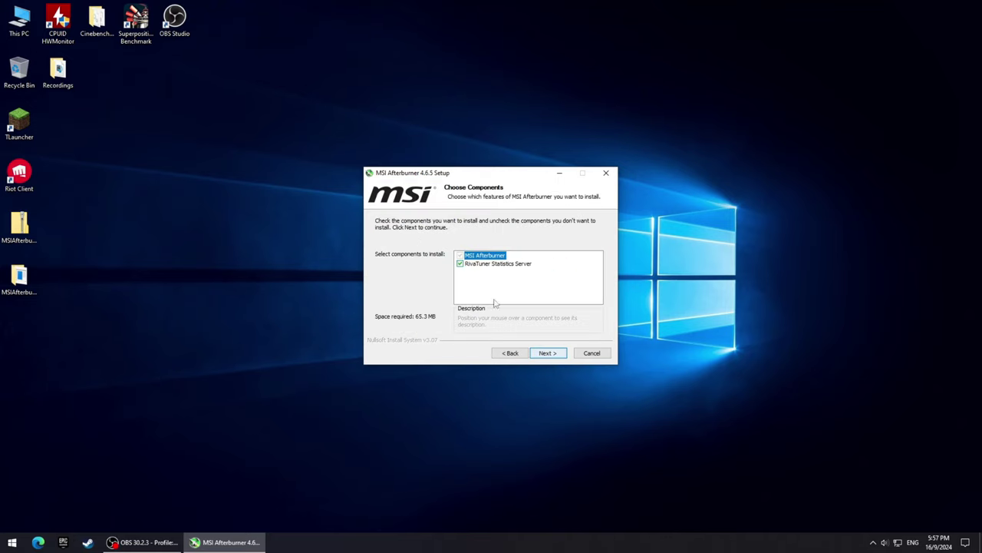
{"action": "left_click", "coordinate": [489, 264]}
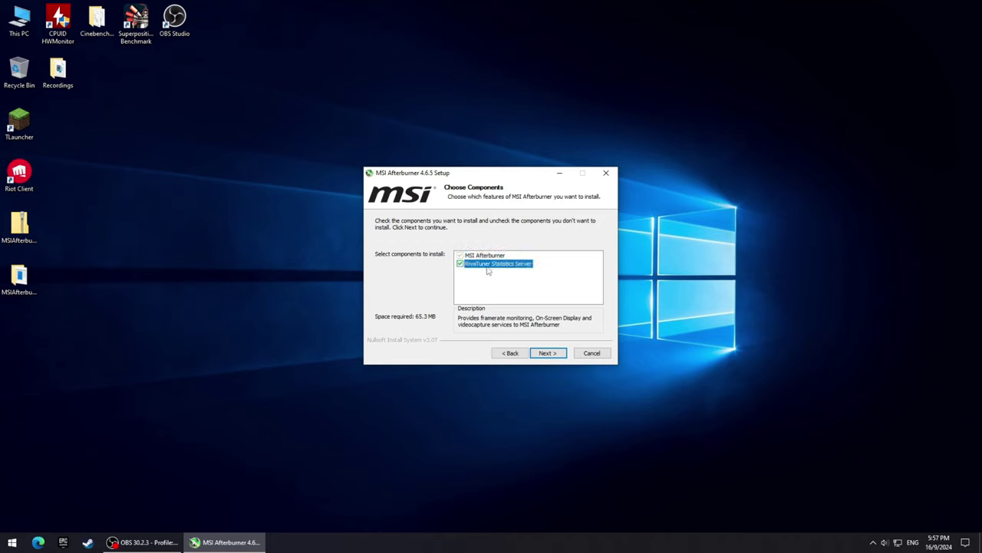
{"action": "key", "text": "Return"}
{"action": "key", "text": "Return"}
{"action": "key", "text": "Return"}
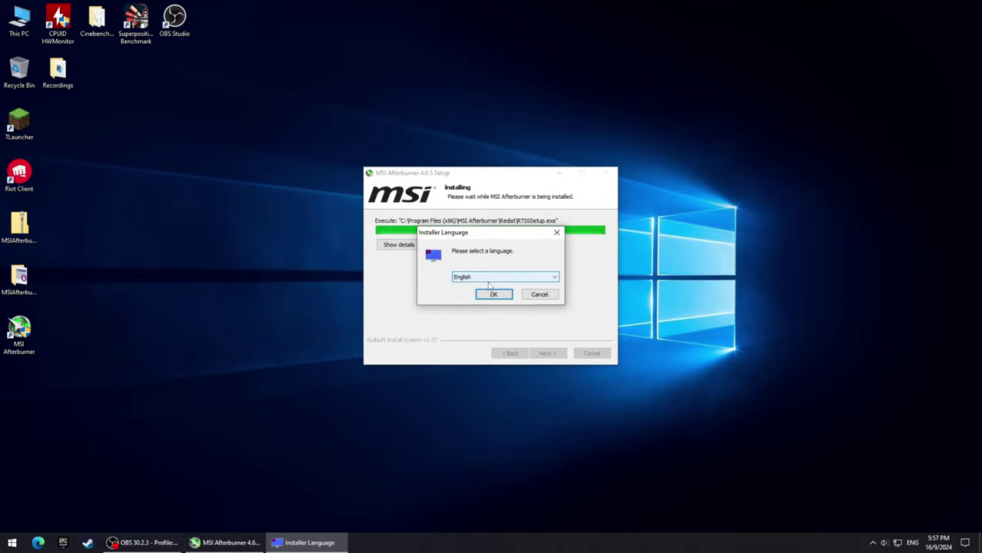
- Install RivaTuner Statistics Server in English, then finish Afterburner setup without launching it
{"action": "left_click", "coordinate": [493, 293]}
{"action": "left_click", "coordinate": [546, 353]}
{"action": "left_click", "coordinate": [546, 353]}
{"action": "left_click", "coordinate": [545, 353]}
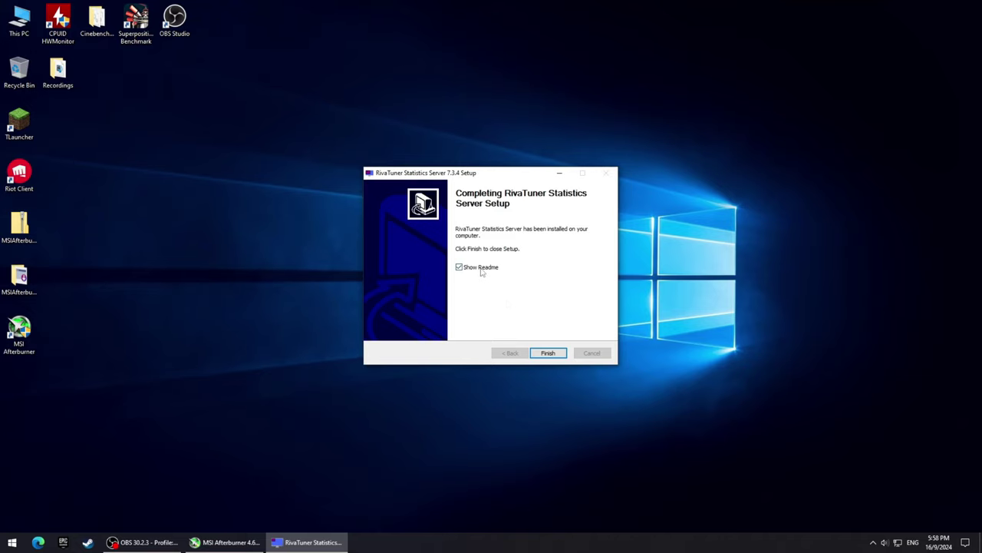
{"action": "key", "text": "Return"}
{"action": "left_click", "coordinate": [483, 259]}
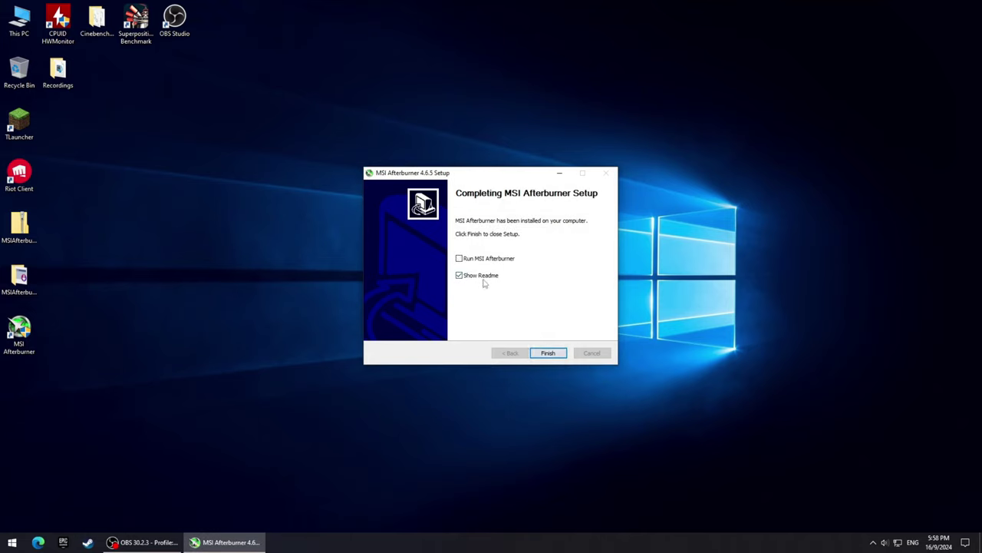
{"action": "left_click", "coordinate": [548, 352]}
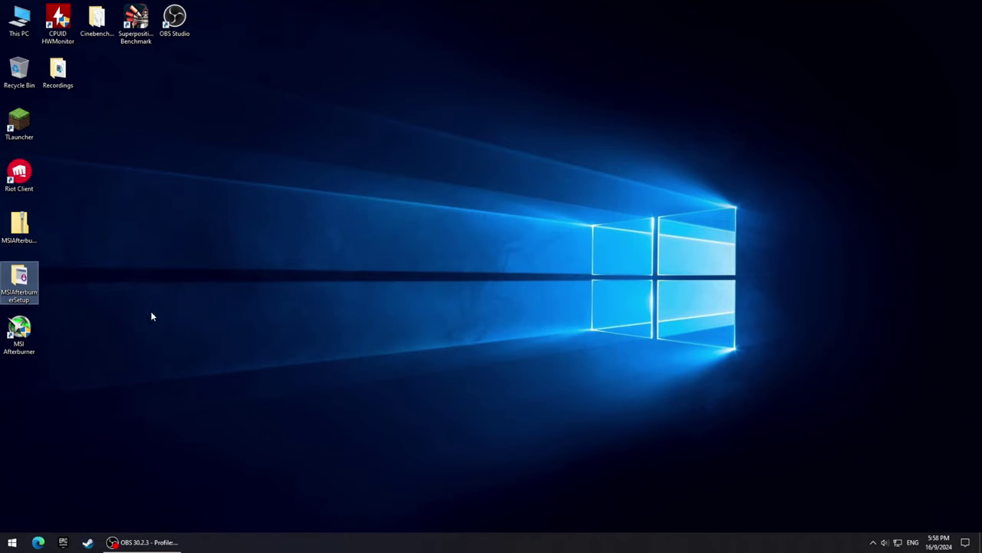
- Launch MSI Afterburner from the desktop and open its settings
{"action": "double_click", "coordinate": [30, 334]}
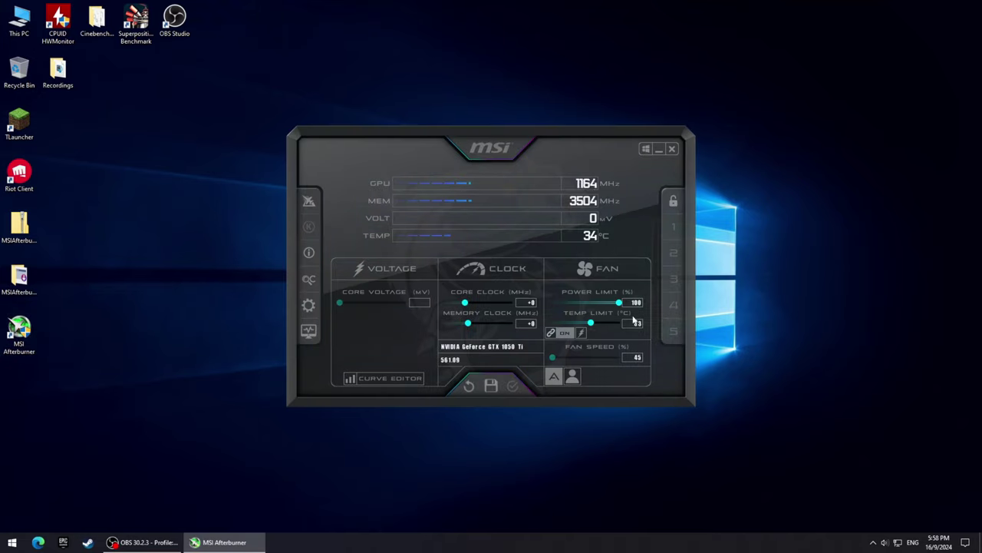
{"action": "left_click", "coordinate": [873, 542]}
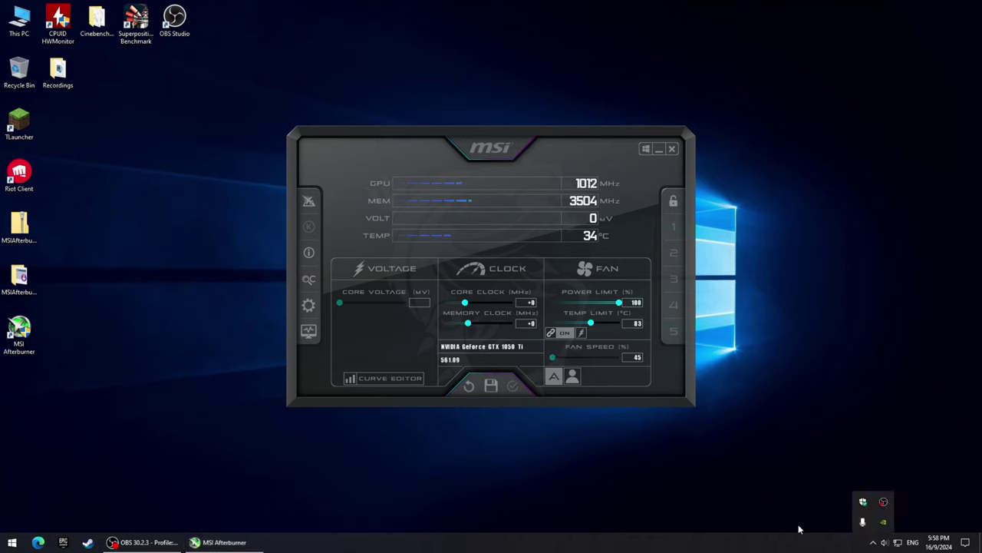
{"action": "left_click", "coordinate": [487, 137]}
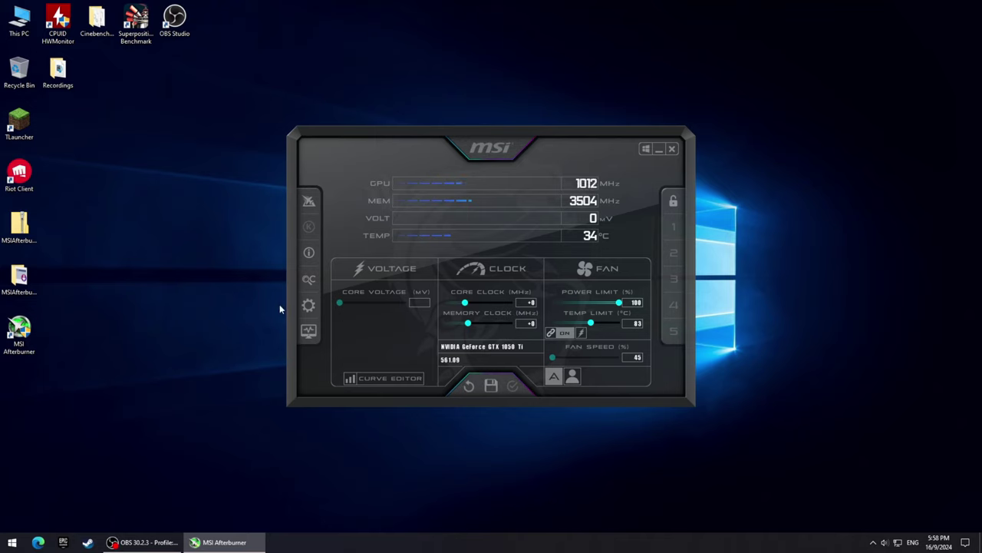
{"action": "left_click", "coordinate": [308, 307]}
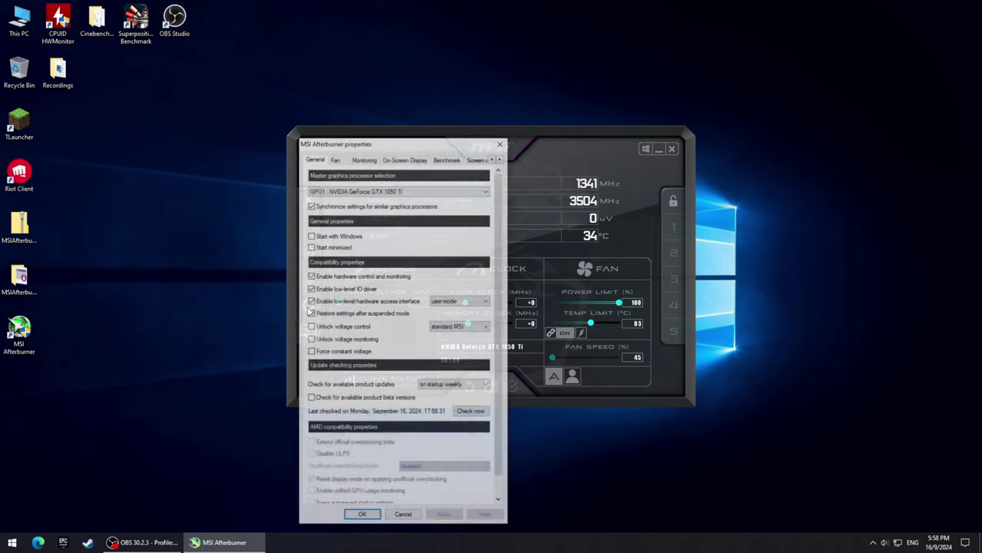
- Assign F7 as the On-Screen Display toggle hotkey and apply it
{"action": "left_click", "coordinate": [393, 158]}
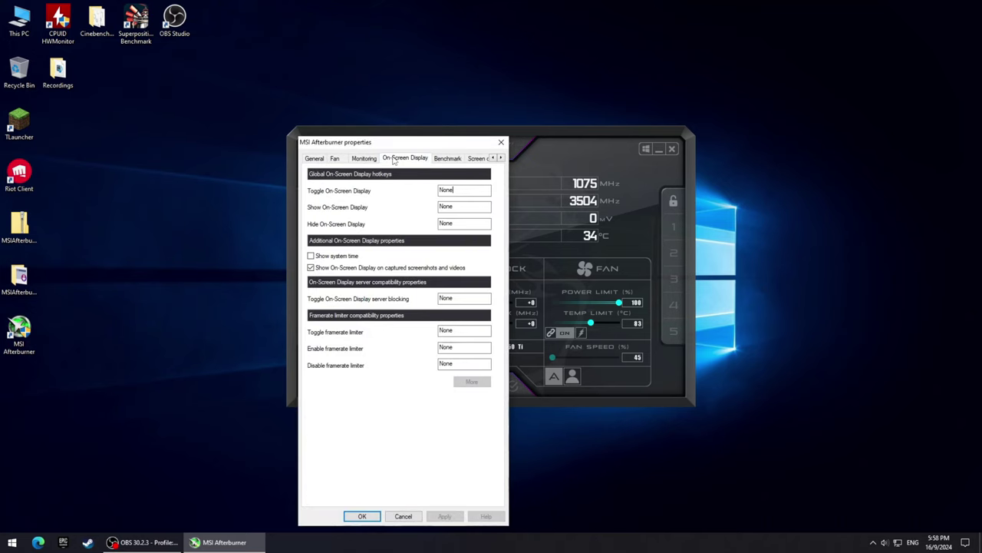
{"action": "key", "text": "F7"}
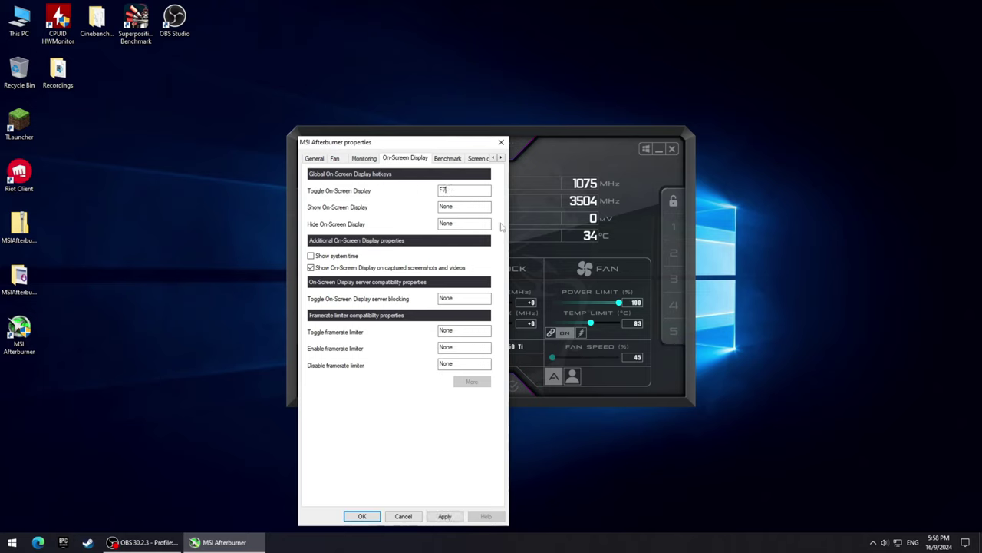
{"action": "left_click", "coordinate": [446, 516]}
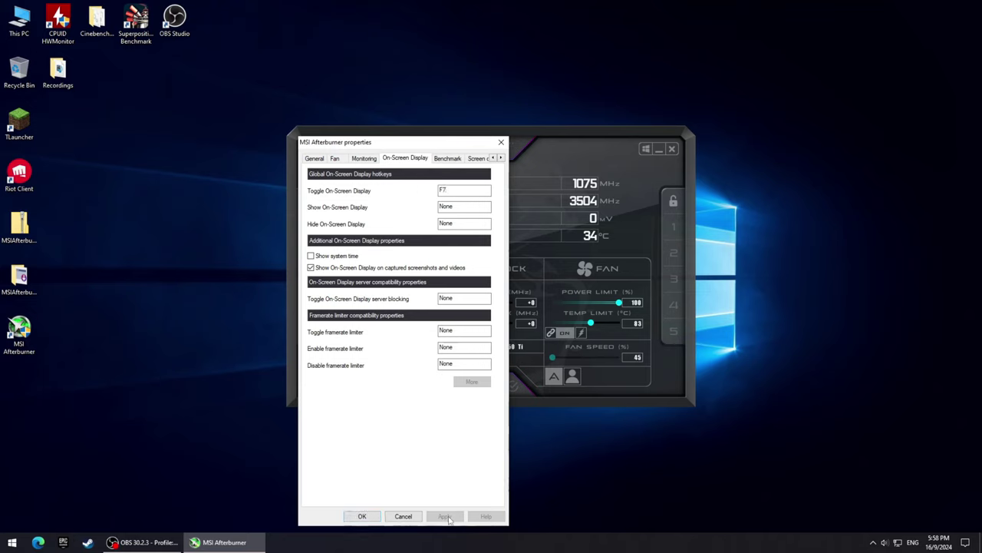
- On the Benchmark tab, set Alt+F8 as the Begin recording hotkey
{"action": "left_click", "coordinate": [448, 158]}
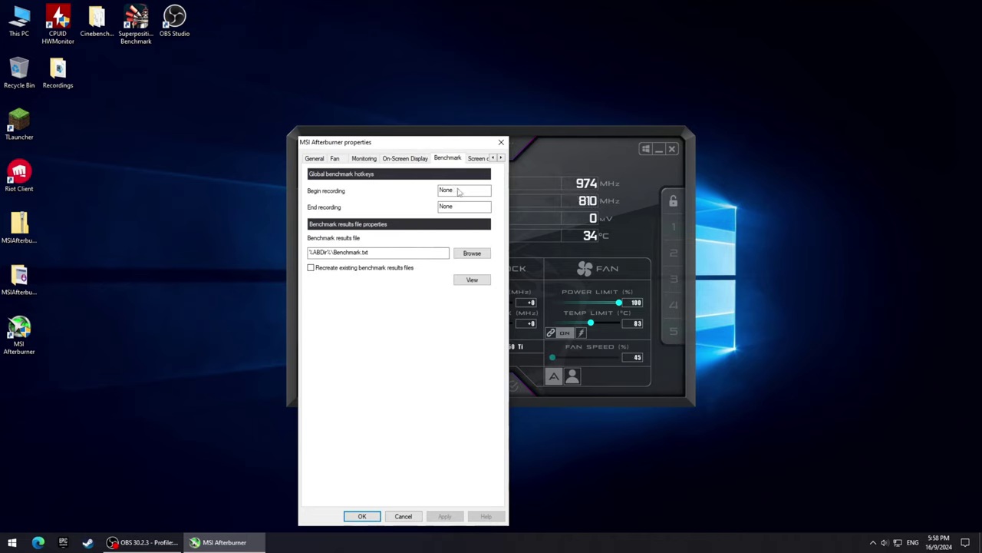
{"action": "left_click", "coordinate": [458, 191]}
{"action": "key", "text": "alt+F8"}
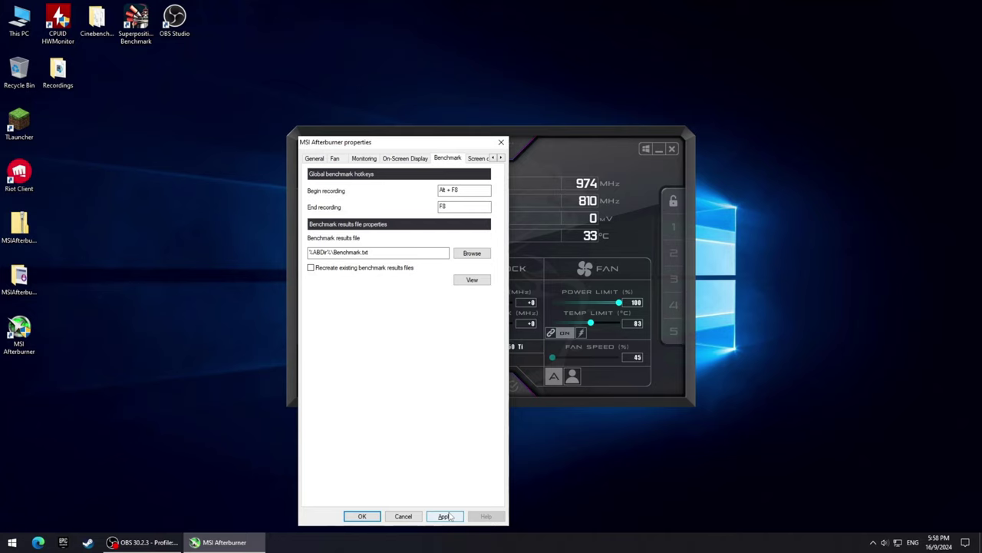
- Apply the benchmark hotkeys, decline the RTSS update, slightly enlarge OSD zoom, then minimize RTSS
{"action": "left_click", "coordinate": [446, 515]}
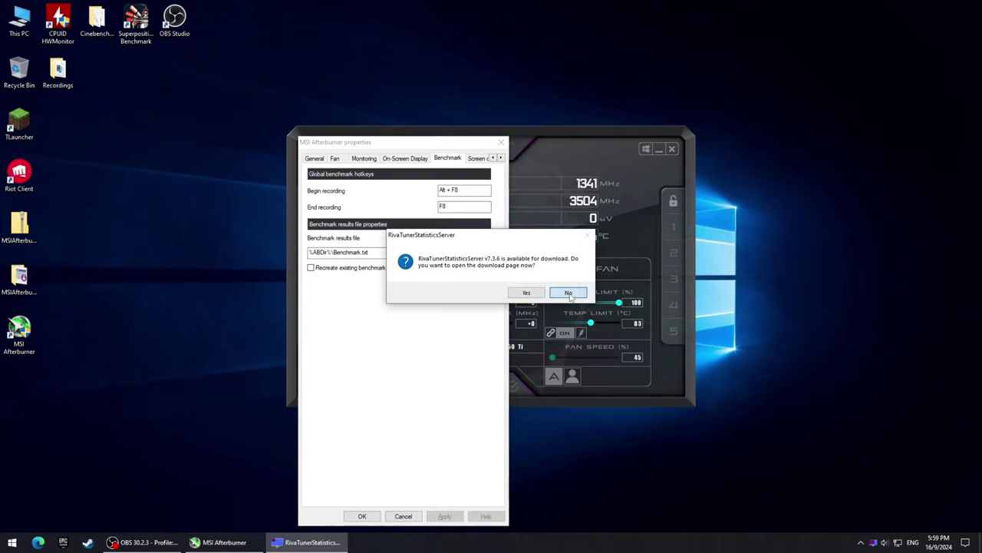
{"action": "left_click", "coordinate": [568, 292]}
{"action": "left_click", "coordinate": [362, 516]}
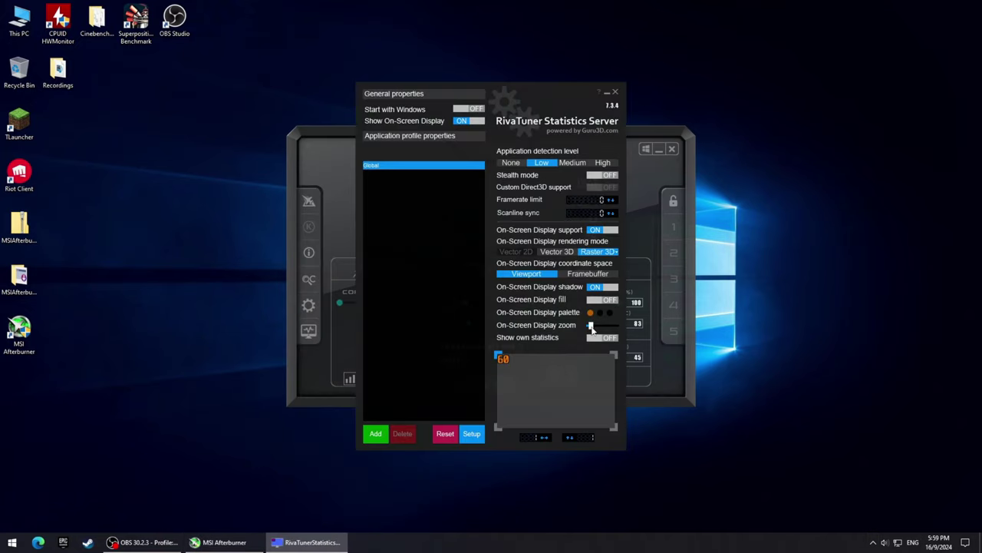
{"action": "left_click_drag", "start_coordinate": [592, 328], "coordinate": [596, 327]}
{"action": "left_click", "coordinate": [607, 92]}
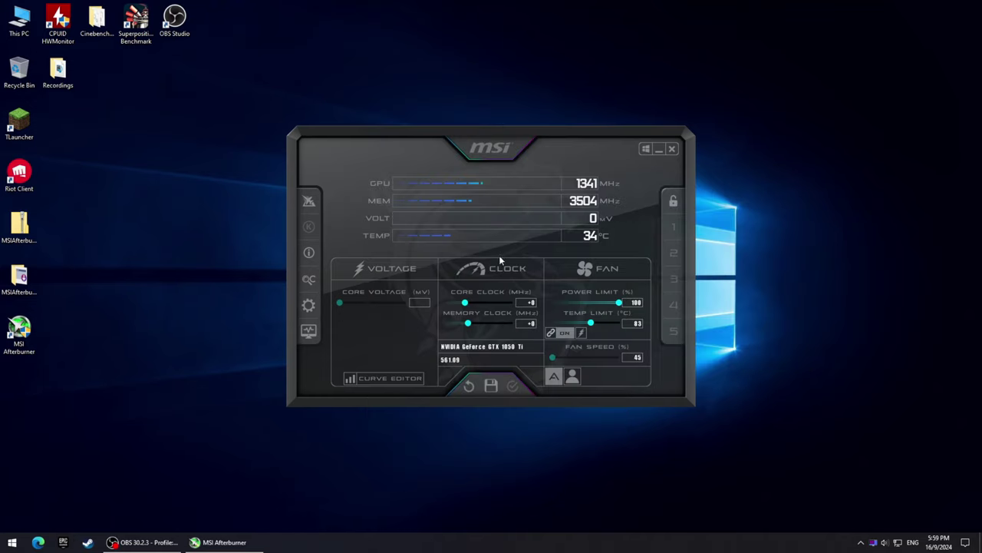
- In Monitoring settings, disable the VID, BUS, fan speed, fan tachometer, temp limit and power limit graphs
{"action": "left_click", "coordinate": [308, 305]}
{"action": "left_click", "coordinate": [369, 158]}
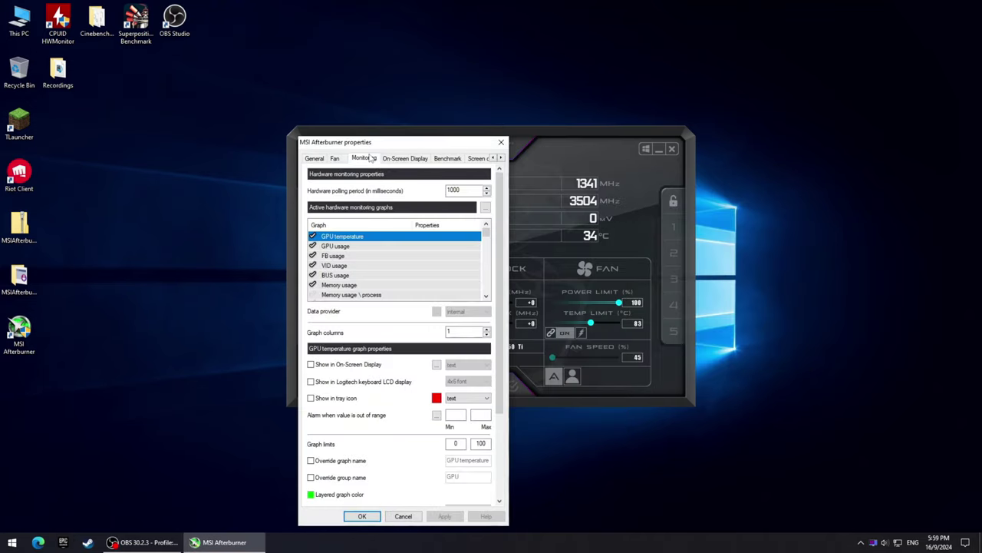
{"action": "left_click", "coordinate": [312, 265]}
{"action": "left_click", "coordinate": [312, 275]}
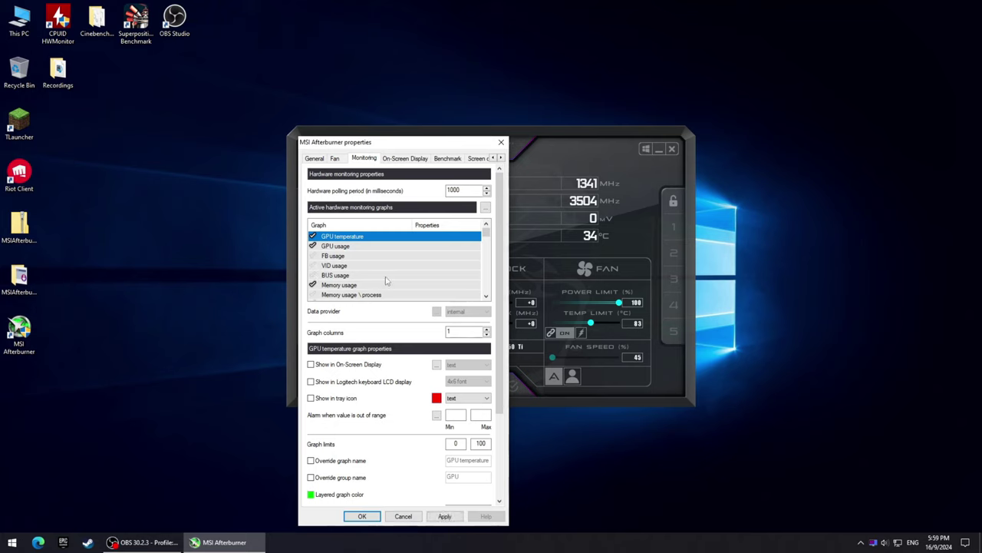
{"action": "scroll", "coordinate": [330, 280], "scroll_direction": "down", "scroll_amount": 1}
{"action": "scroll", "coordinate": [315, 298], "scroll_direction": "down", "scroll_amount": 1}
{"action": "left_click", "coordinate": [312, 274]}
{"action": "left_click", "coordinate": [313, 285]}
{"action": "left_click", "coordinate": [312, 295]}
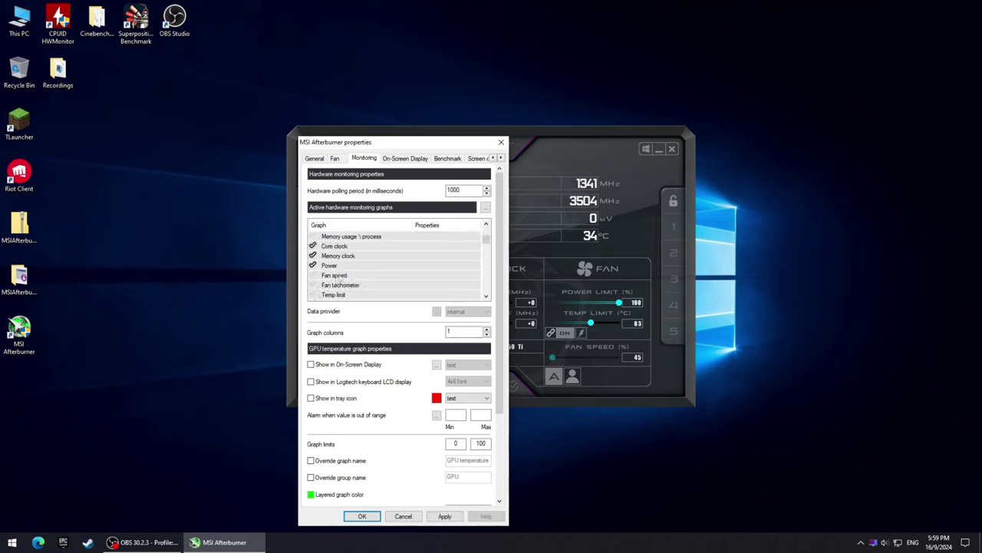
{"action": "scroll", "coordinate": [313, 291], "scroll_direction": "down", "scroll_amount": 1}
{"action": "left_click", "coordinate": [313, 274]}
{"action": "scroll", "coordinate": [330, 280], "scroll_direction": "down", "scroll_amount": 2}
- Disable the CPU1 through CPU8 temperature graphs
{"action": "left_click", "coordinate": [312, 246]}
{"action": "left_click", "coordinate": [312, 256]}
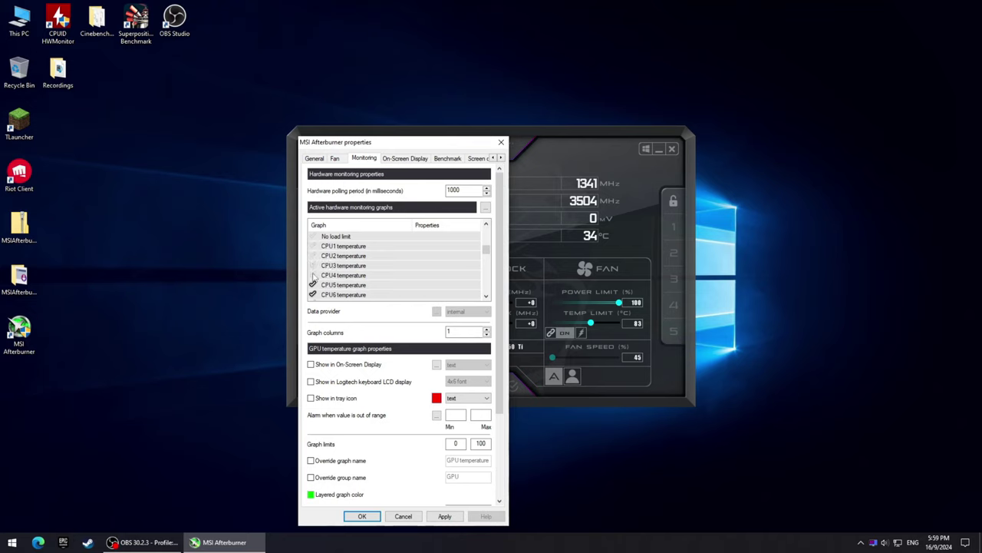
{"action": "scroll", "coordinate": [314, 265], "scroll_direction": "down", "scroll_amount": 1}
{"action": "left_click", "coordinate": [312, 235]}
{"action": "left_click", "coordinate": [312, 245]}
{"action": "left_click", "coordinate": [312, 256]}
{"action": "left_click", "coordinate": [313, 265]}
{"action": "left_click", "coordinate": [312, 275]}
{"action": "left_click", "coordinate": [313, 285]}
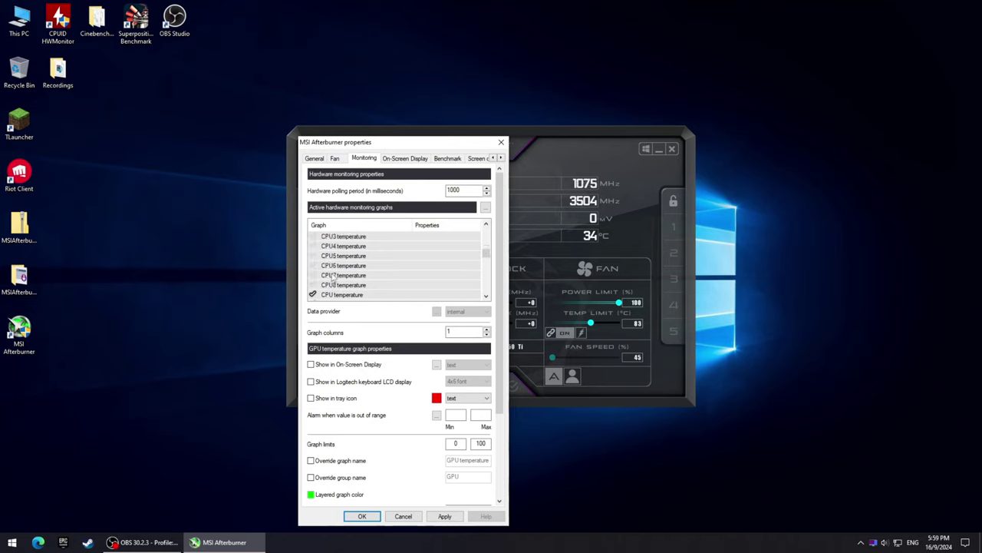
- Disable the per-core CPU usage graphs
{"action": "scroll", "coordinate": [315, 281], "scroll_direction": "down", "scroll_amount": 1}
{"action": "left_click", "coordinate": [313, 275]}
{"action": "left_click", "coordinate": [313, 285]}
{"action": "left_click", "coordinate": [312, 295]}
{"action": "scroll", "coordinate": [316, 281], "scroll_direction": "down", "scroll_amount": 1}
{"action": "scroll", "coordinate": [313, 295], "scroll_direction": "down", "scroll_amount": 1}
{"action": "left_click", "coordinate": [312, 275]}
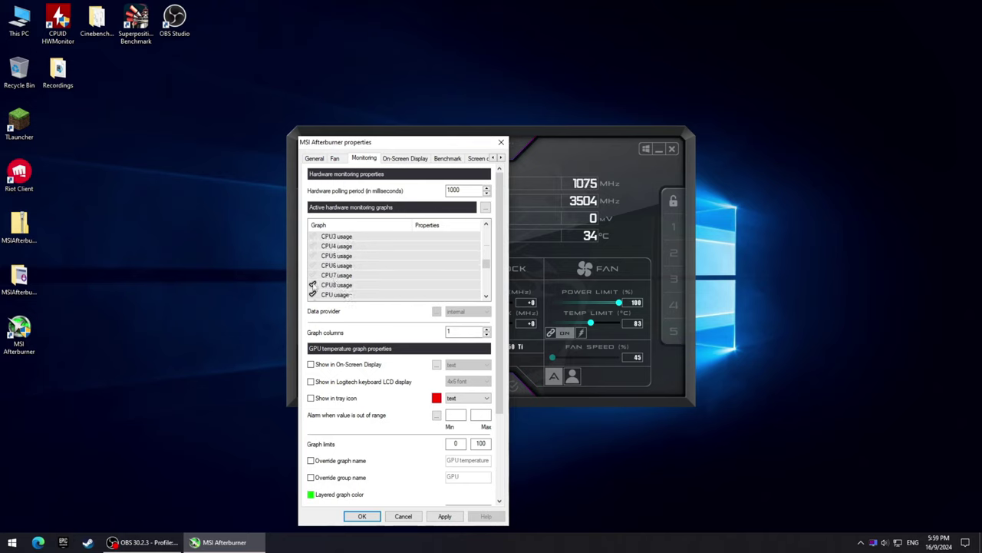
{"action": "left_click", "coordinate": [312, 284]}
{"action": "scroll", "coordinate": [313, 285], "scroll_direction": "down", "scroll_amount": 2}
- Disable the remaining per-core CPU clock graphs, through CPU8 clock
{"action": "left_click", "coordinate": [313, 256]}
{"action": "left_click", "coordinate": [312, 264]}
{"action": "scroll", "coordinate": [314, 265], "scroll_direction": "down", "scroll_amount": 1}
{"action": "left_click", "coordinate": [312, 245]}
{"action": "left_click", "coordinate": [313, 256]}
{"action": "left_click", "coordinate": [313, 265]}
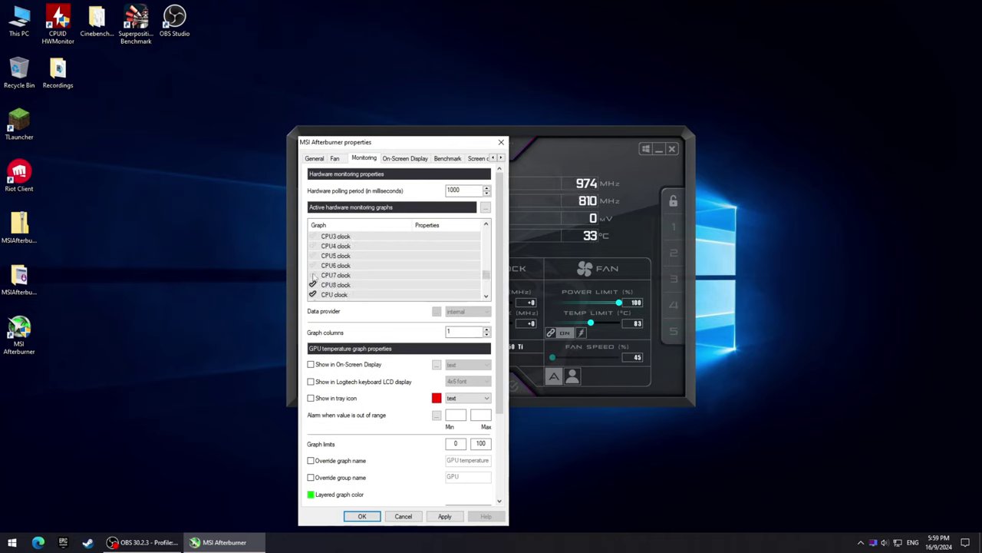
{"action": "left_click", "coordinate": [312, 275]}
{"action": "left_click", "coordinate": [312, 285]}
- Enable the Framerate graph and place Framerate Max and Avg above Framerate Min
{"action": "scroll", "coordinate": [315, 285], "scroll_direction": "down", "scroll_amount": 1}
{"action": "scroll", "coordinate": [316, 279], "scroll_direction": "down", "scroll_amount": 1}
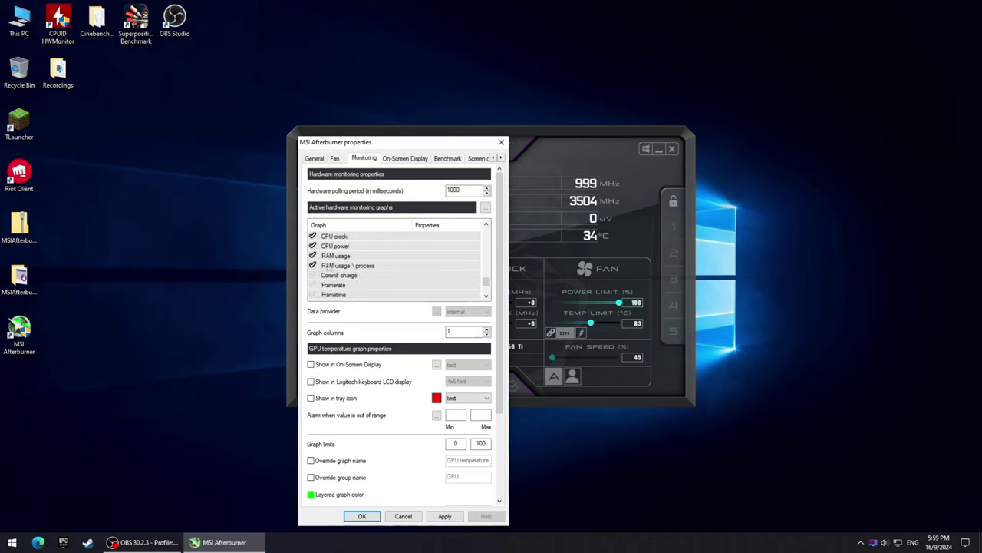
{"action": "scroll", "coordinate": [342, 266], "scroll_direction": "down", "scroll_amount": 1}
{"action": "scroll", "coordinate": [317, 279], "scroll_direction": "up", "scroll_amount": 1}
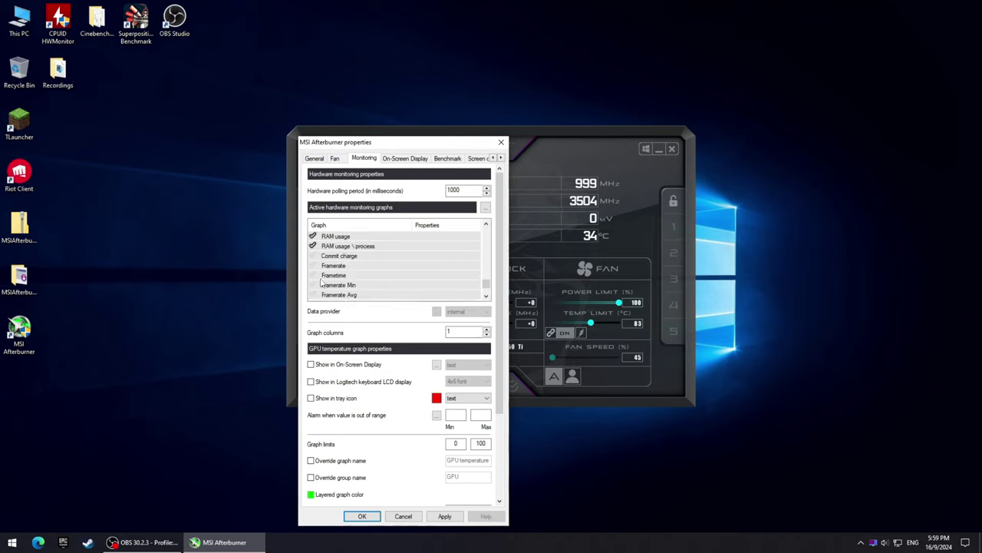
{"action": "left_click", "coordinate": [312, 265]}
{"action": "scroll", "coordinate": [315, 292], "scroll_direction": "down", "scroll_amount": 1}
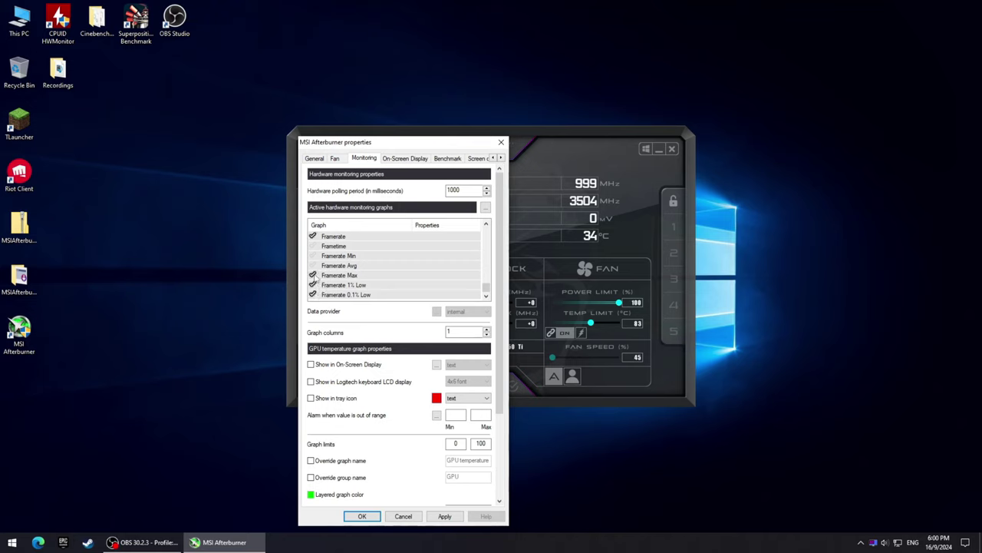
{"action": "left_click_drag", "start_coordinate": [332, 277], "coordinate": [337, 305]}
{"action": "left_click", "coordinate": [334, 235]}
{"action": "left_click", "coordinate": [332, 245]}
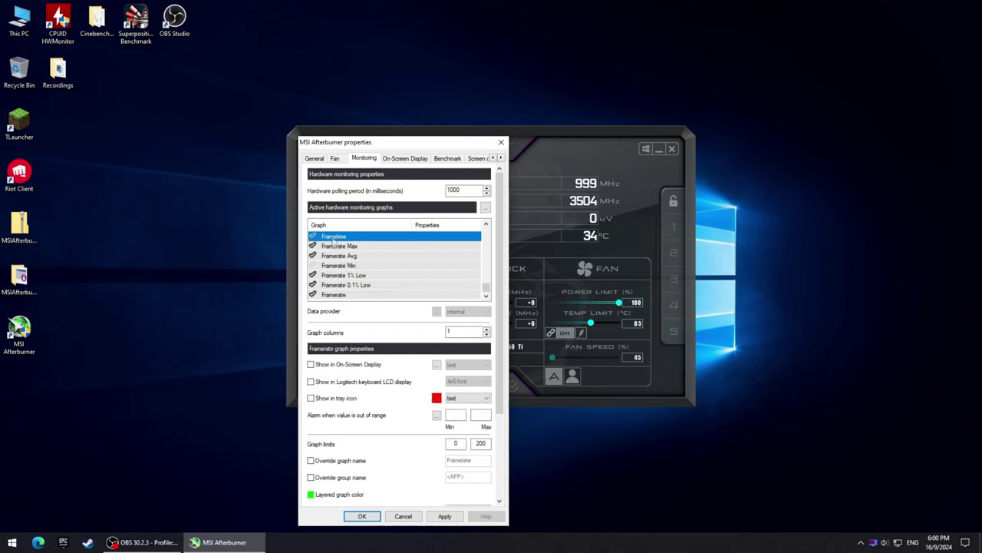
{"action": "left_click", "coordinate": [333, 295]}
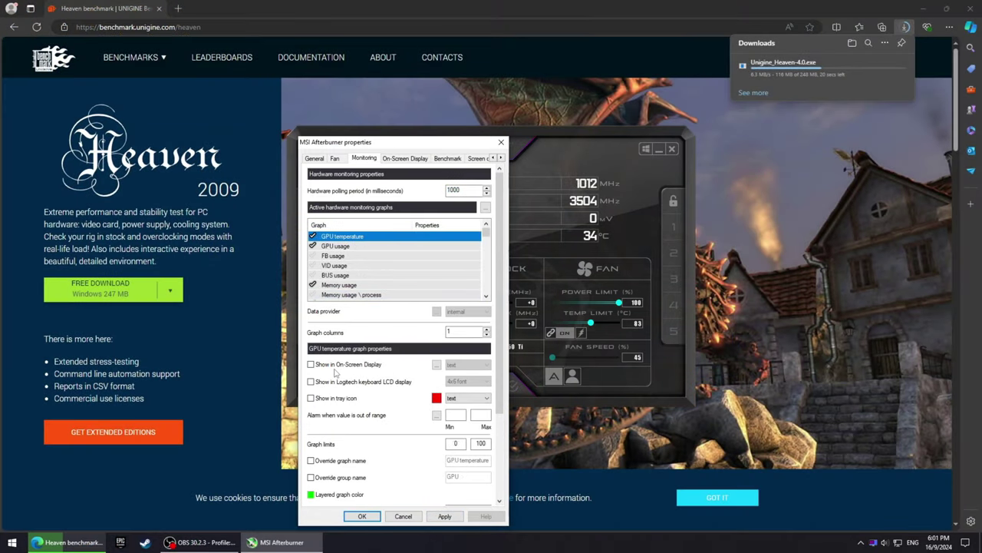
- Show GPU temperature, GPU usage, memory usage, core clock, memory clock and power in the OSD
{"action": "left_click", "coordinate": [341, 365]}
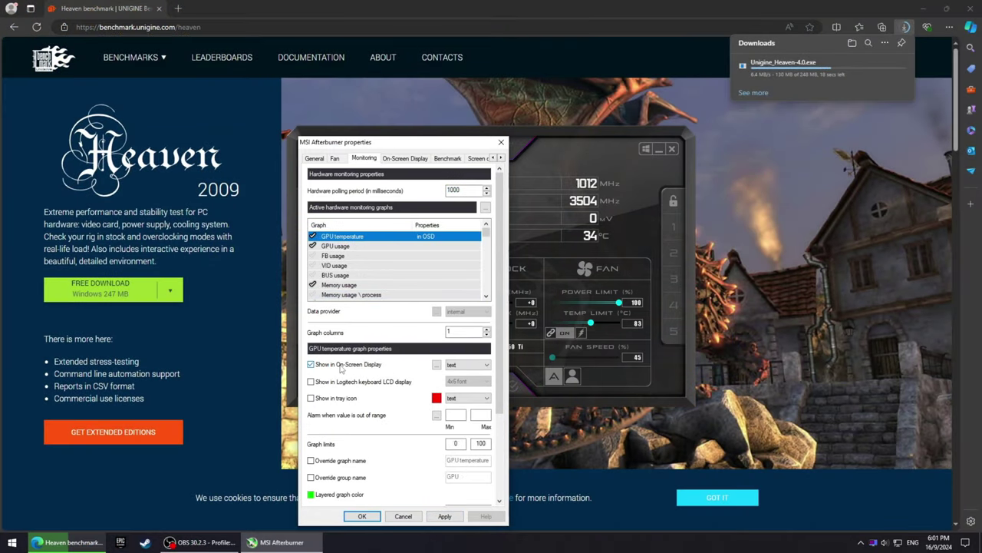
{"action": "left_click", "coordinate": [335, 245]}
{"action": "left_click", "coordinate": [337, 364]}
{"action": "left_click", "coordinate": [337, 285]}
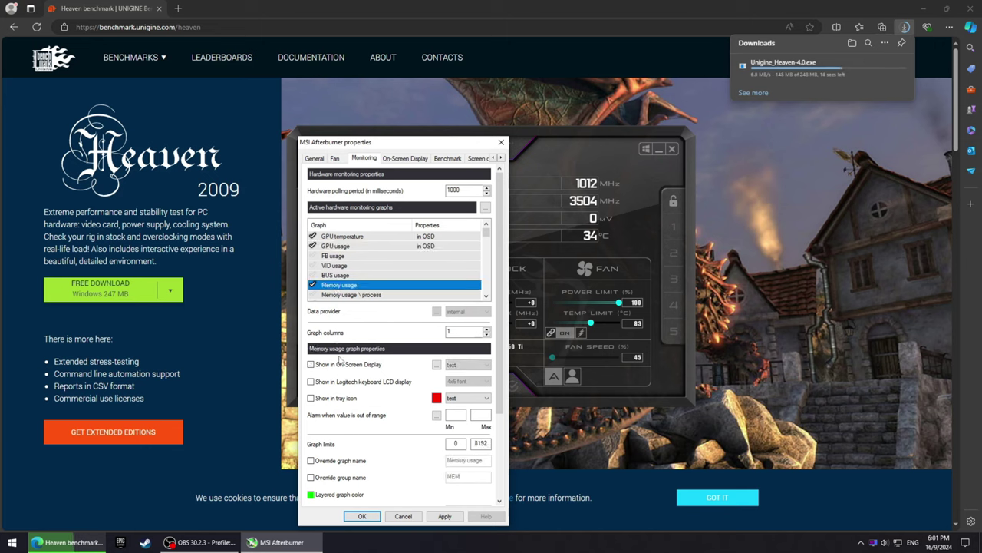
{"action": "left_click", "coordinate": [343, 365]}
{"action": "scroll", "coordinate": [376, 265], "scroll_direction": "down", "scroll_amount": 2}
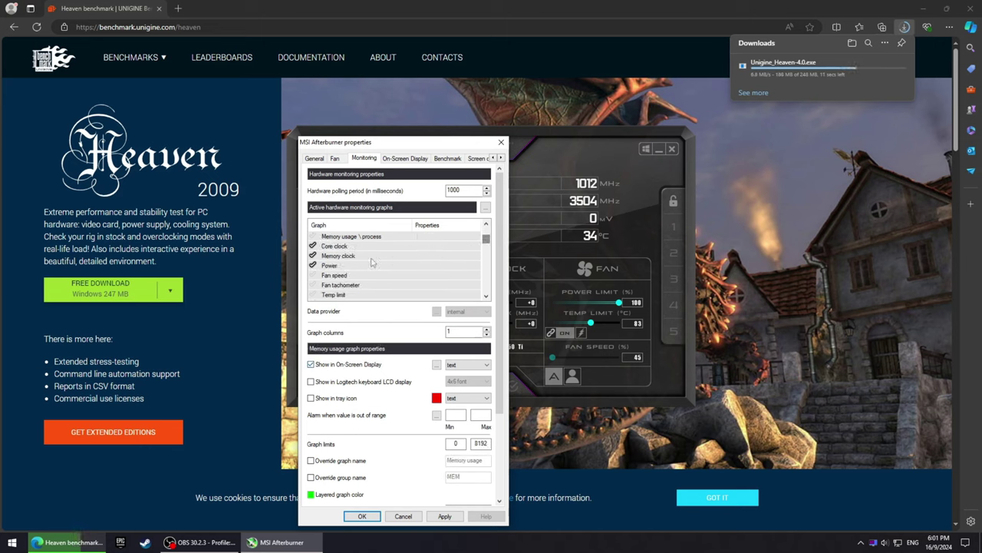
{"action": "left_click", "coordinate": [338, 245]}
{"action": "left_click", "coordinate": [326, 368]}
{"action": "left_click", "coordinate": [338, 255]}
{"action": "left_click", "coordinate": [337, 368]}
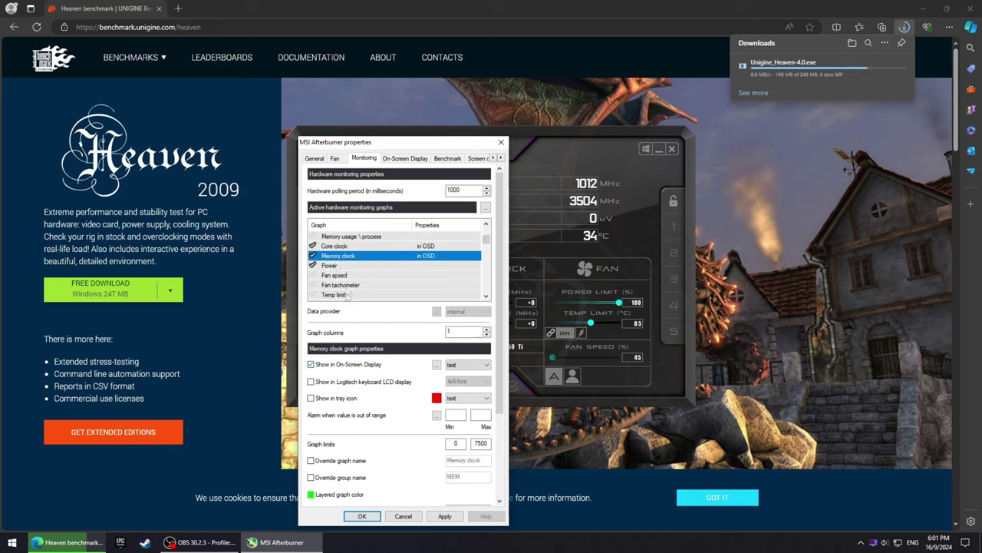
{"action": "left_click", "coordinate": [337, 265]}
{"action": "left_click", "coordinate": [331, 365]}
- Show CPU temperature, CPU usage, CPU clock, CPU power and RAM usage in the OSD
{"action": "left_click_drag", "start_coordinate": [485, 240], "coordinate": [485, 269]}
{"action": "left_click", "coordinate": [341, 255]}
{"action": "left_click", "coordinate": [331, 366]}
{"action": "left_click", "coordinate": [337, 265]}
{"action": "left_click", "coordinate": [311, 365]}
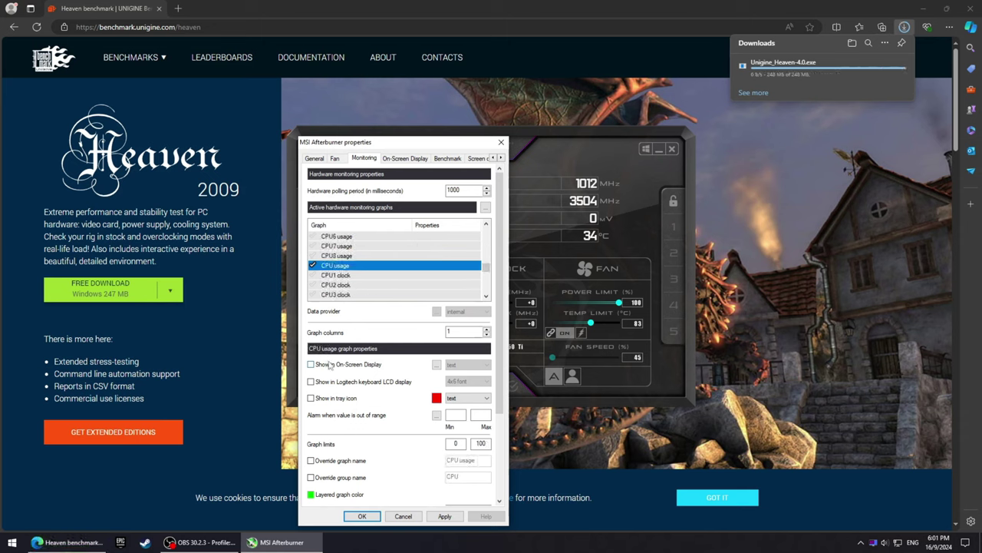
{"action": "left_click", "coordinate": [484, 287]}
{"action": "left_click", "coordinate": [337, 275]}
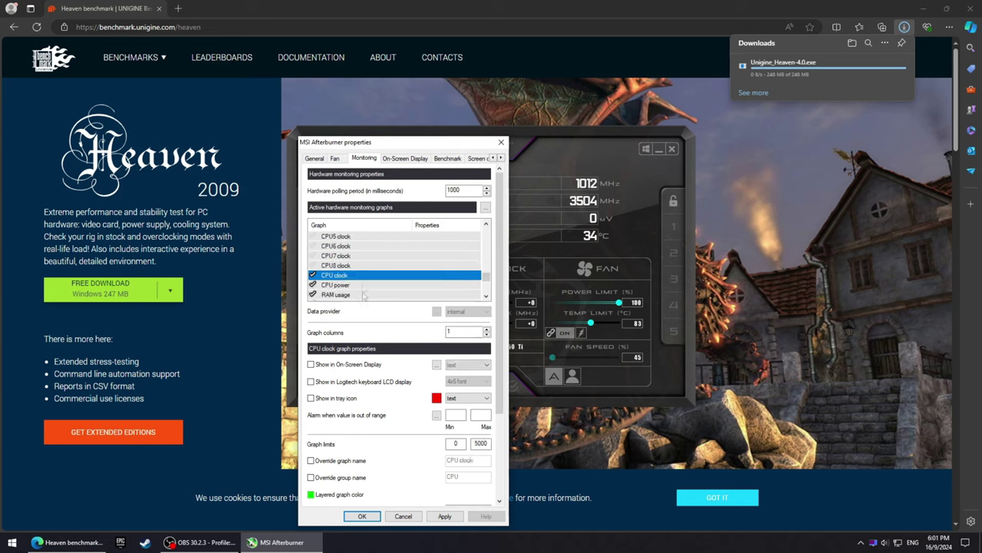
{"action": "left_click", "coordinate": [336, 364]}
{"action": "left_click", "coordinate": [336, 284]}
{"action": "left_click", "coordinate": [338, 364]}
{"action": "left_click", "coordinate": [335, 294]}
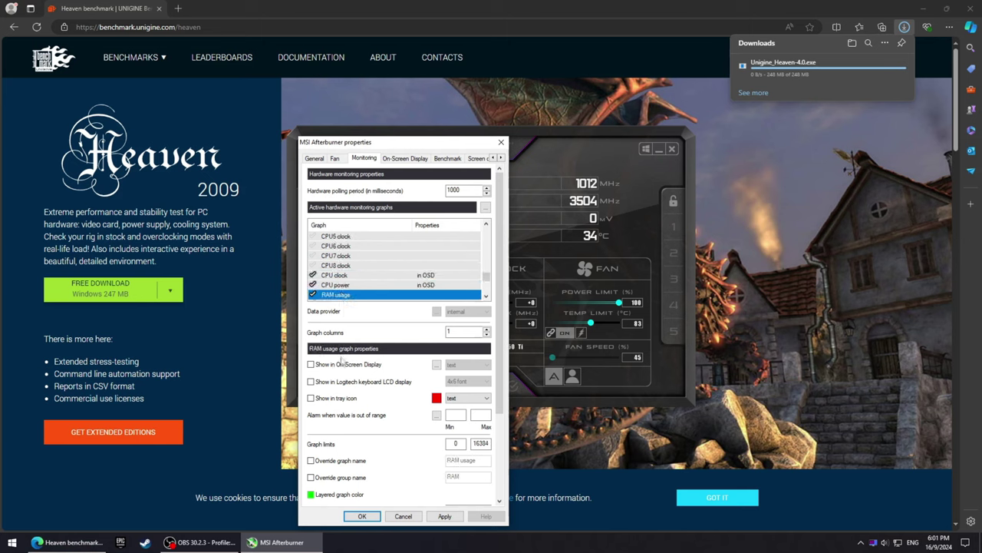
{"action": "left_click", "coordinate": [338, 364]}
{"action": "scroll", "coordinate": [382, 289], "scroll_direction": "down", "scroll_amount": 1}
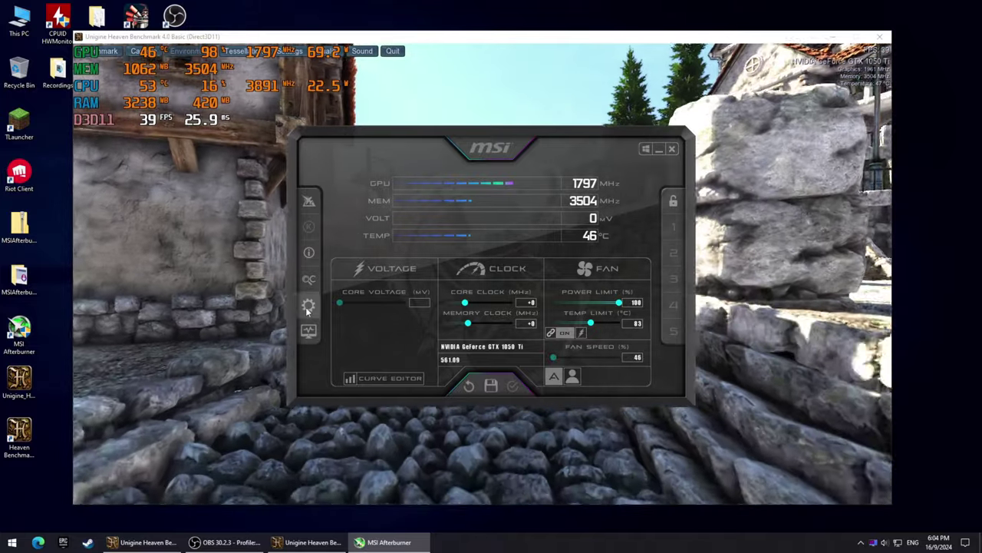
- In Afterburner properties, apply Framerate as text plus graph and Frametime as a graph in the overlay
{"action": "left_click", "coordinate": [307, 306]}
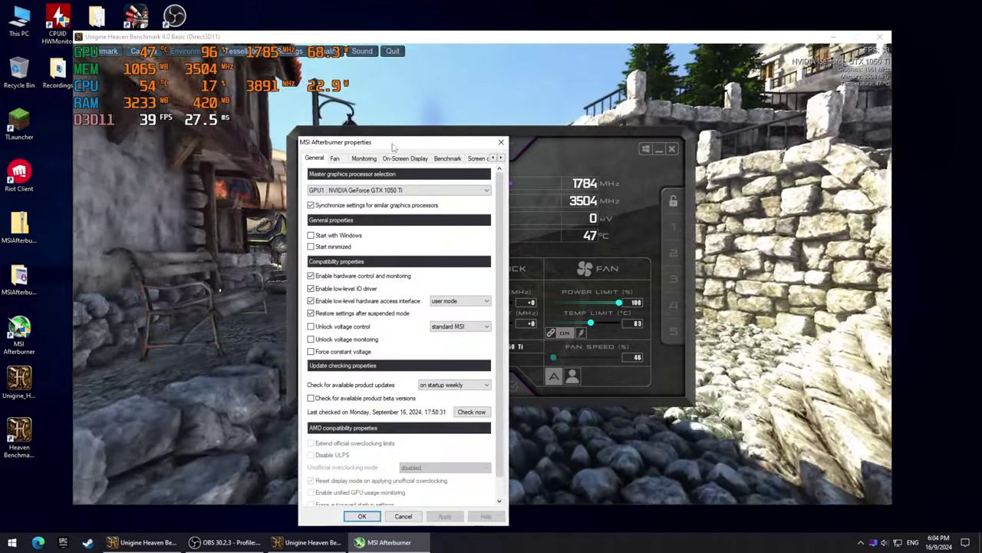
{"action": "left_click_drag", "start_coordinate": [393, 146], "coordinate": [451, 92]}
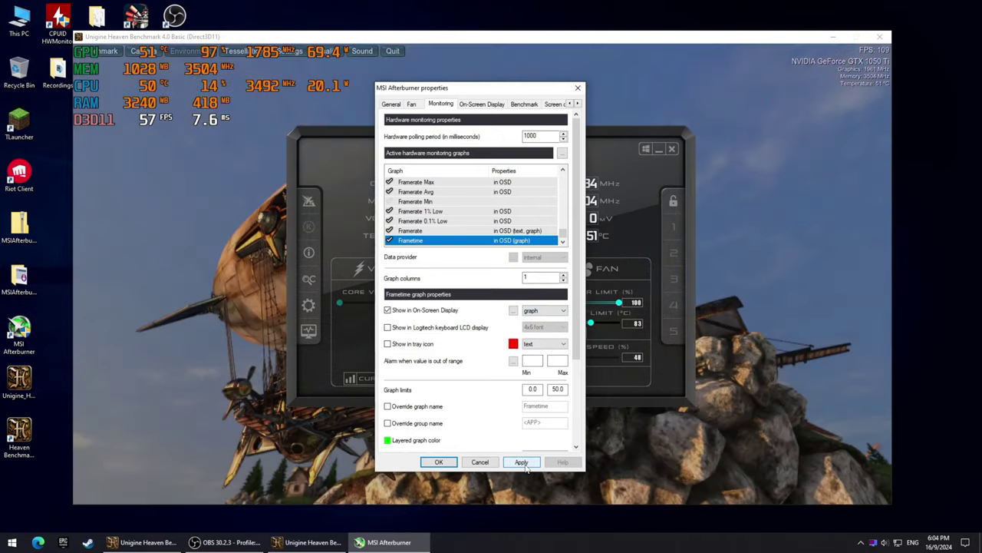
{"action": "left_click", "coordinate": [521, 461]}
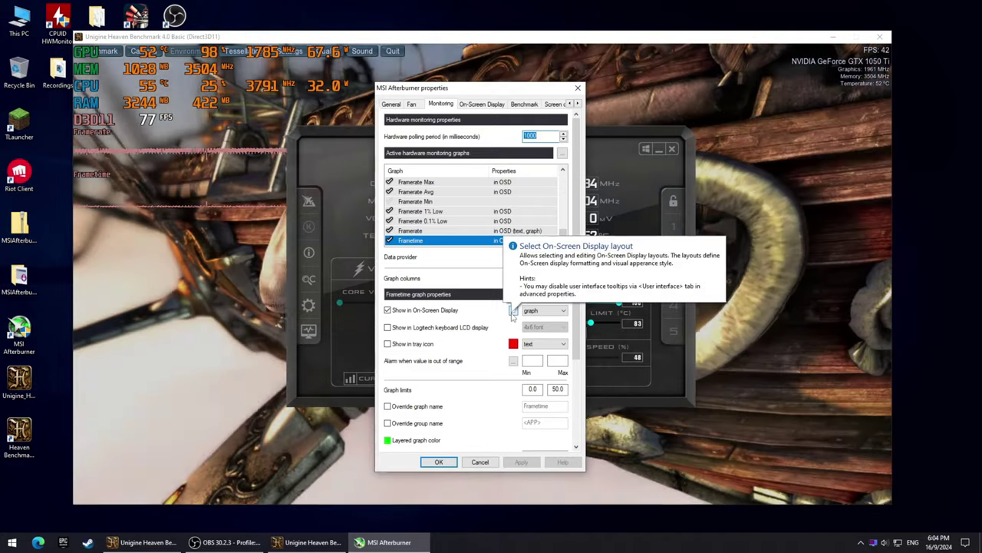
- Set the Framerate and Frametime graph colour to white (FFFFFFFF) in the overlay layout
{"action": "left_click", "coordinate": [513, 313]}
{"action": "left_click_drag", "start_coordinate": [568, 230], "coordinate": [568, 353]}
{"action": "scroll", "coordinate": [568, 353], "scroll_direction": "up", "scroll_amount": 1}
{"action": "left_click", "coordinate": [471, 268]}
{"action": "left_click", "coordinate": [522, 307]}
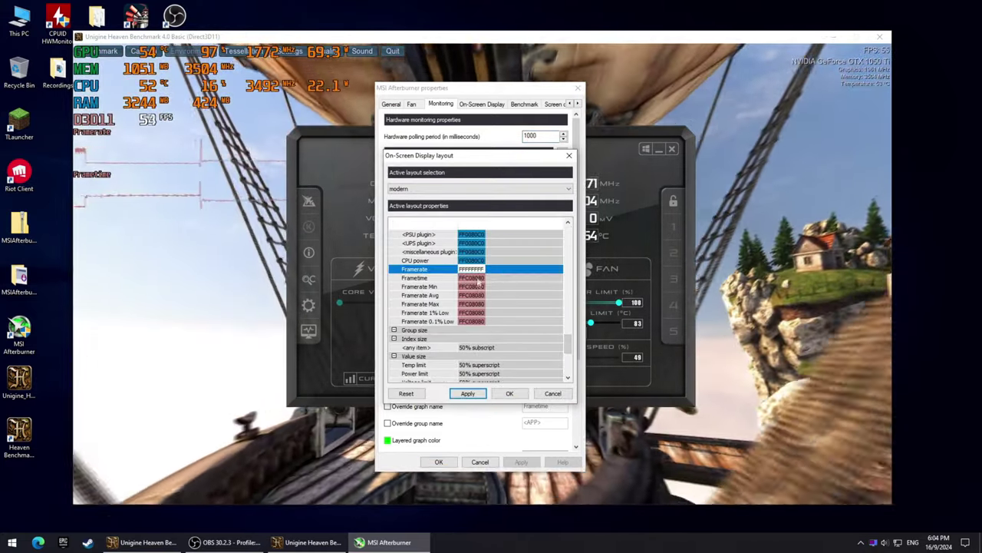
{"action": "left_click", "coordinate": [471, 277]}
{"action": "left_click", "coordinate": [522, 307]}
{"action": "left_click", "coordinate": [509, 393]}
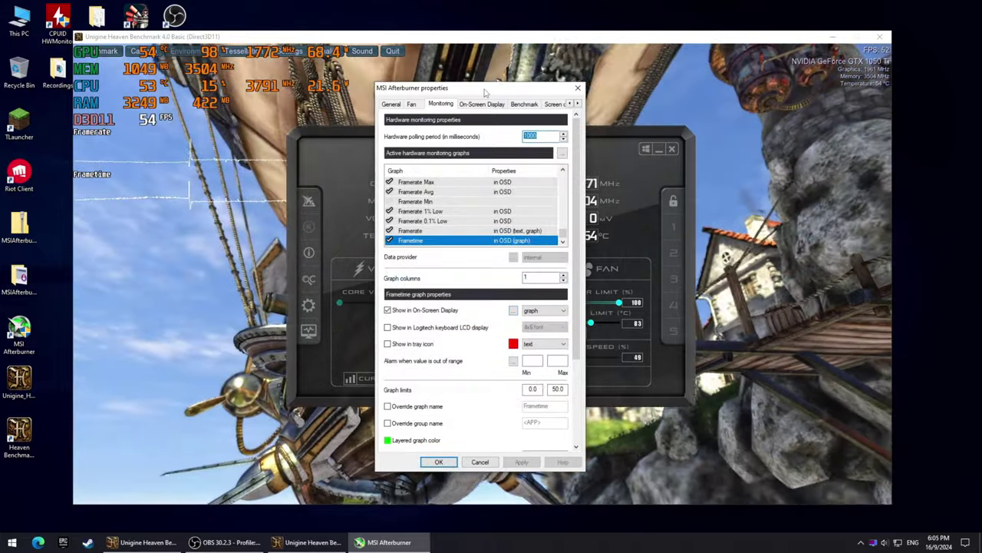
- Close the properties window keeping the changes and reopen the On-Screen Display layout settings
{"action": "left_click_drag", "start_coordinate": [483, 93], "coordinate": [654, 127]}
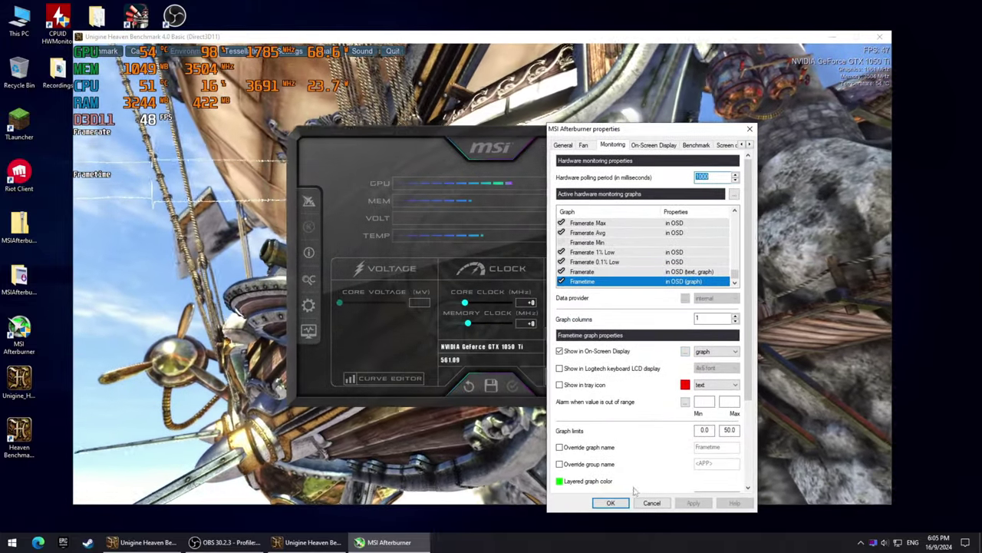
{"action": "left_click", "coordinate": [611, 494]}
{"action": "left_click_drag", "start_coordinate": [529, 134], "coordinate": [667, 135]}
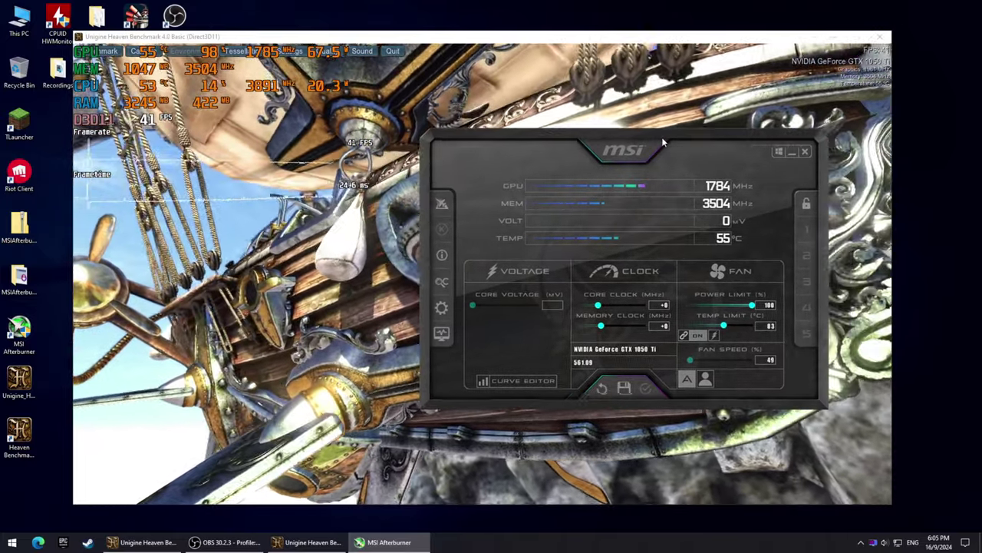
{"action": "left_click", "coordinate": [441, 307]}
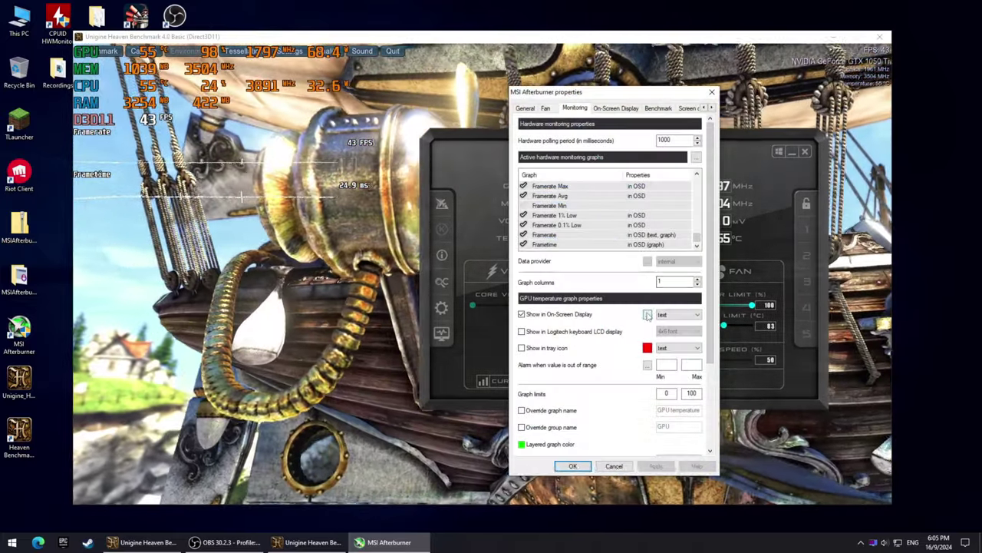
{"action": "left_click", "coordinate": [647, 316]}
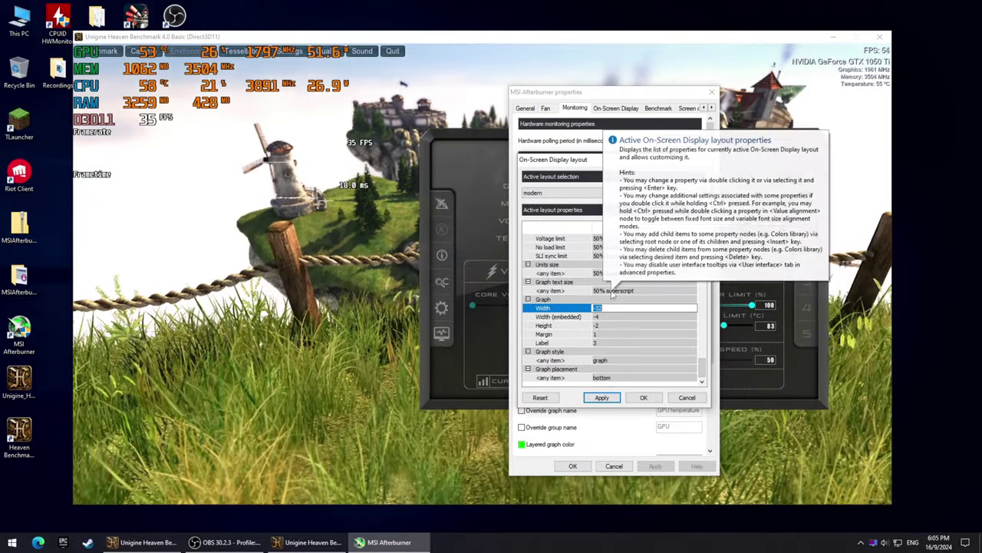
- Apply an overlay graph width of -29, then select the Power graph for editing
{"action": "type", "text": "8"}
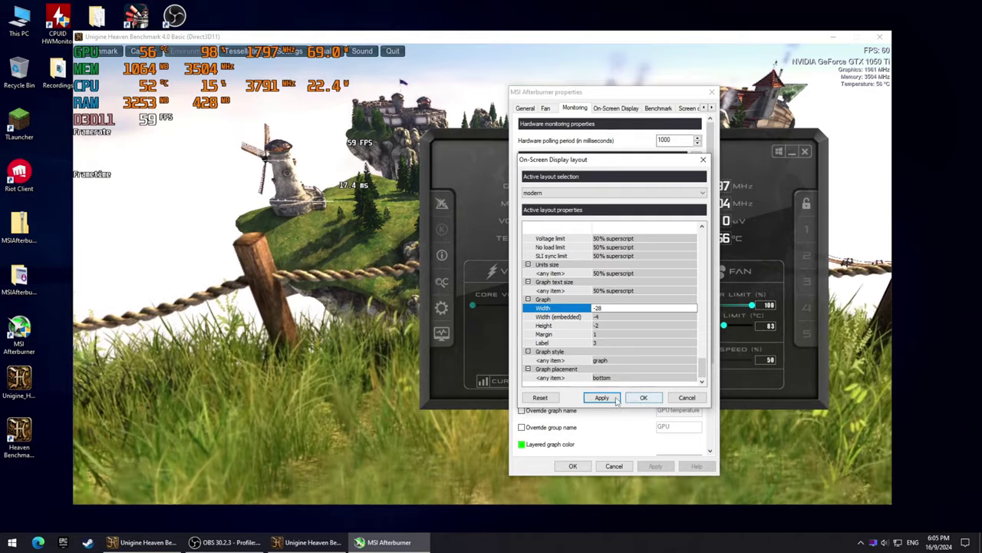
{"action": "left_click", "coordinate": [604, 398]}
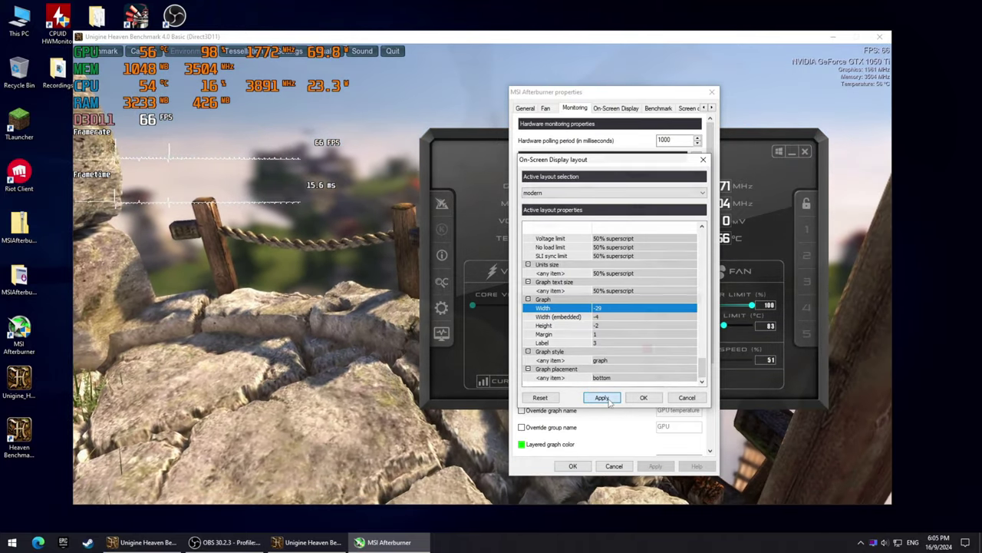
{"action": "left_click", "coordinate": [540, 215]}
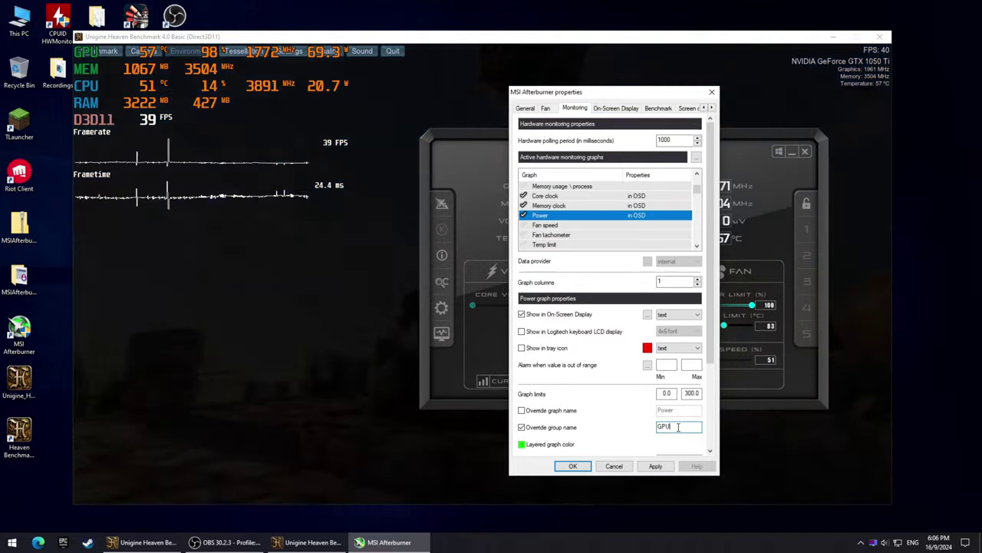
- Replace the Power graph's GPU group name with PWR
{"action": "double_click", "coordinate": [678, 426]}
{"action": "type", "text": "PW"}
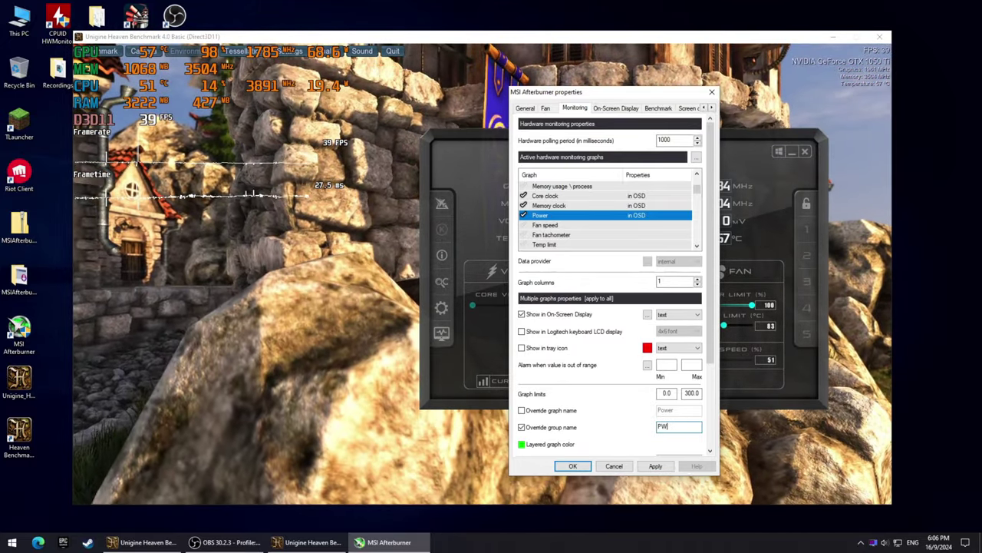
{"action": "type", "text": "R"}
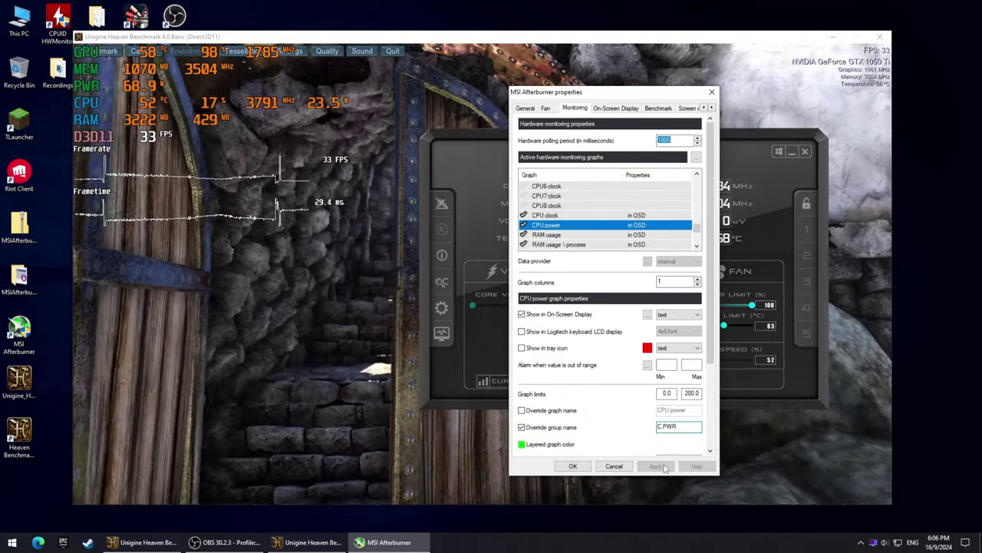
- Apply the C.PWR group name, then untick the CPU power graph and apply again
{"action": "left_click", "coordinate": [663, 465]}
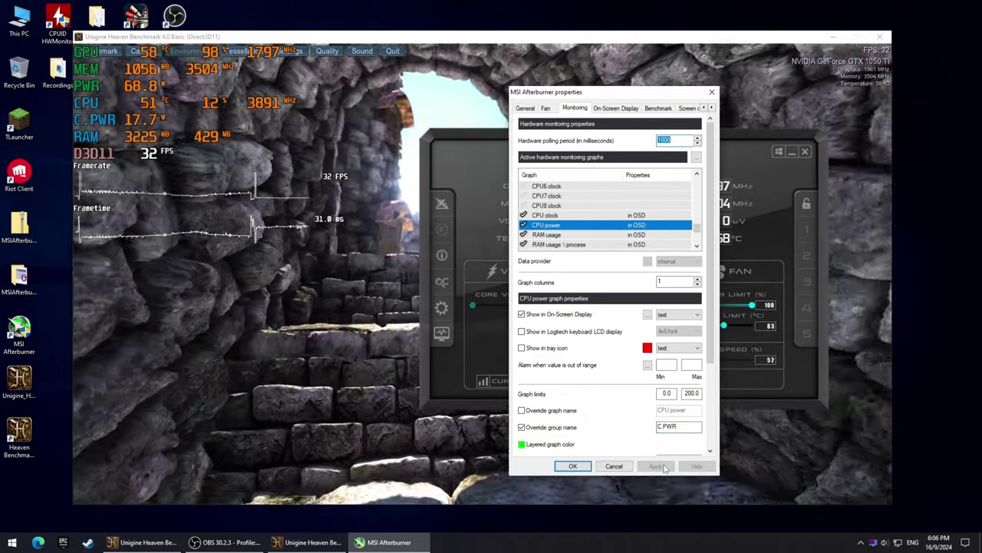
{"action": "scroll", "coordinate": [534, 230], "scroll_direction": "down", "scroll_amount": 1}
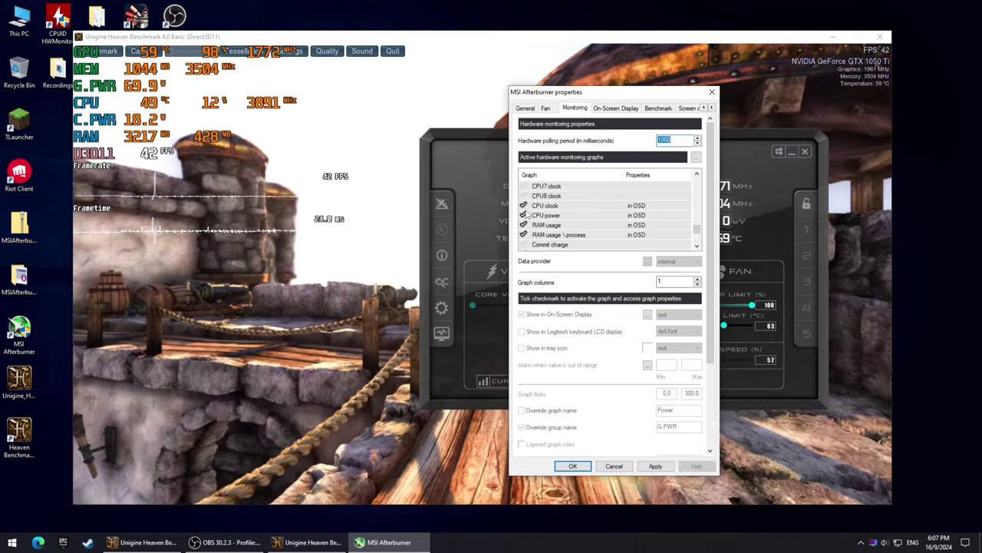
{"action": "left_click", "coordinate": [524, 215]}
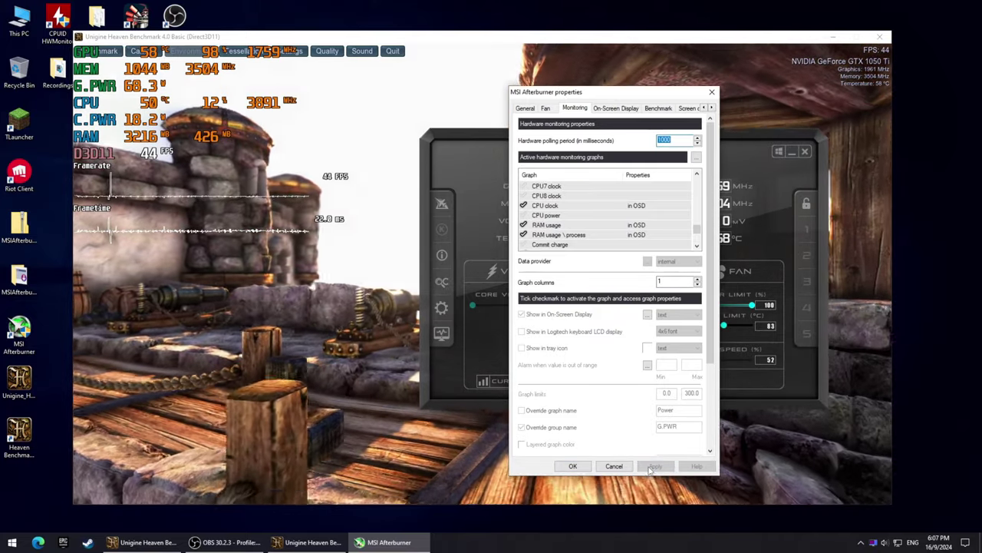
{"action": "left_click", "coordinate": [652, 466]}
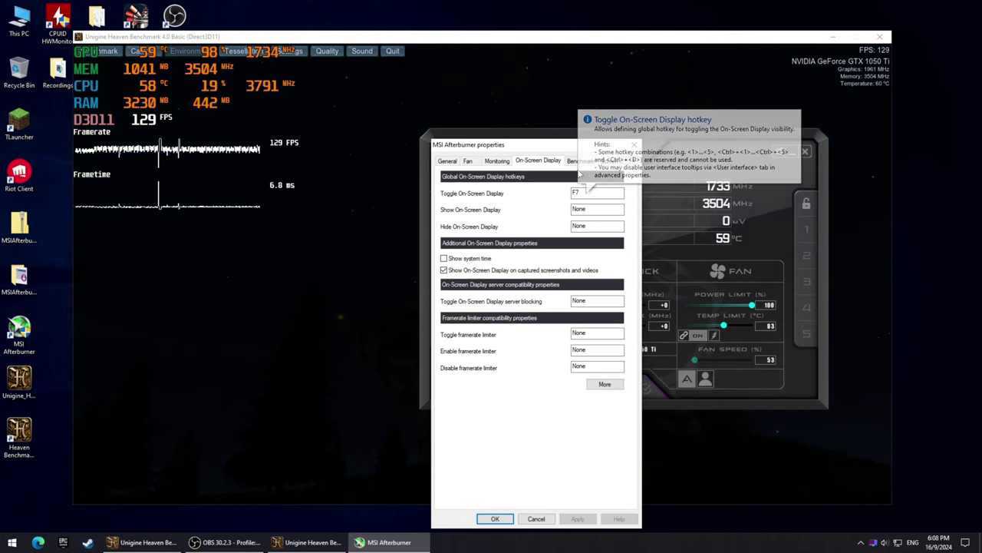
- View the Benchmark settings page, then close Afterburner to watch the benchmark
{"action": "left_click", "coordinate": [577, 162]}
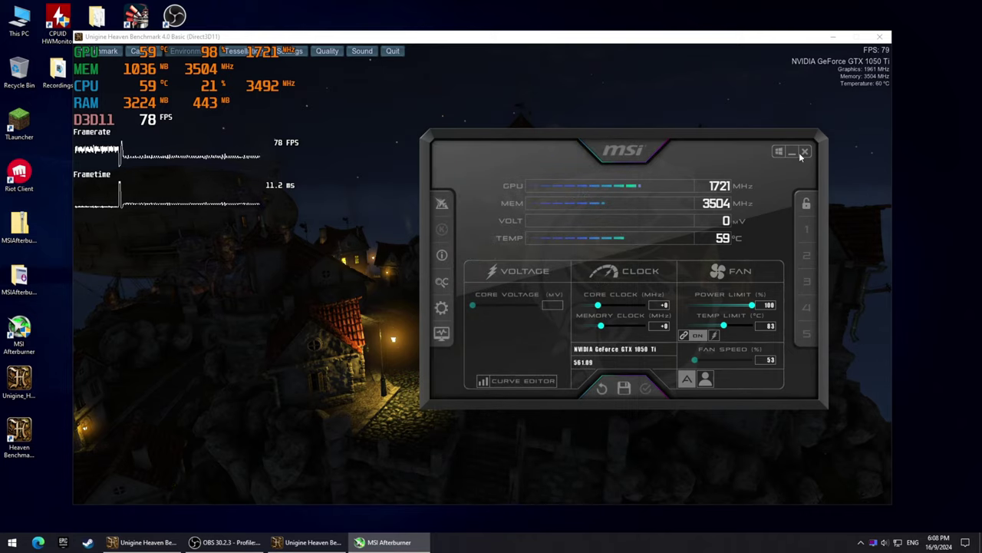
{"action": "left_click", "coordinate": [794, 152]}
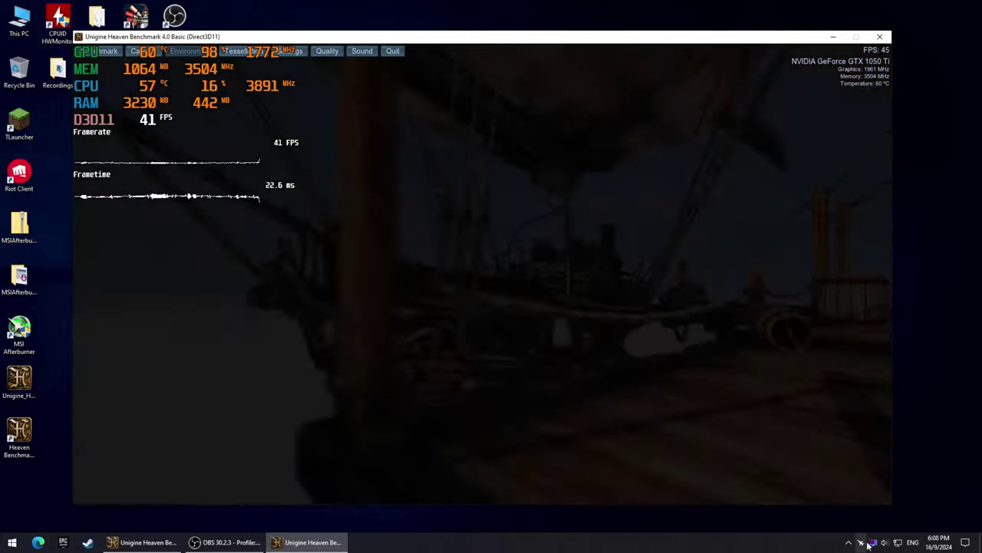
- Bring up Afterburner from the tray and open its hardware monitoring settings
{"action": "left_click", "coordinate": [866, 543]}
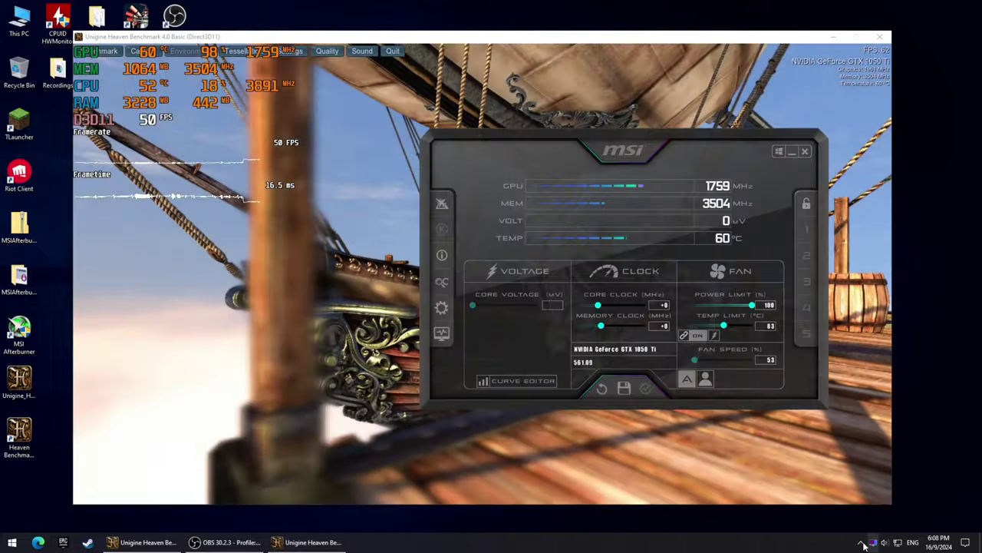
{"action": "left_click", "coordinate": [443, 307]}
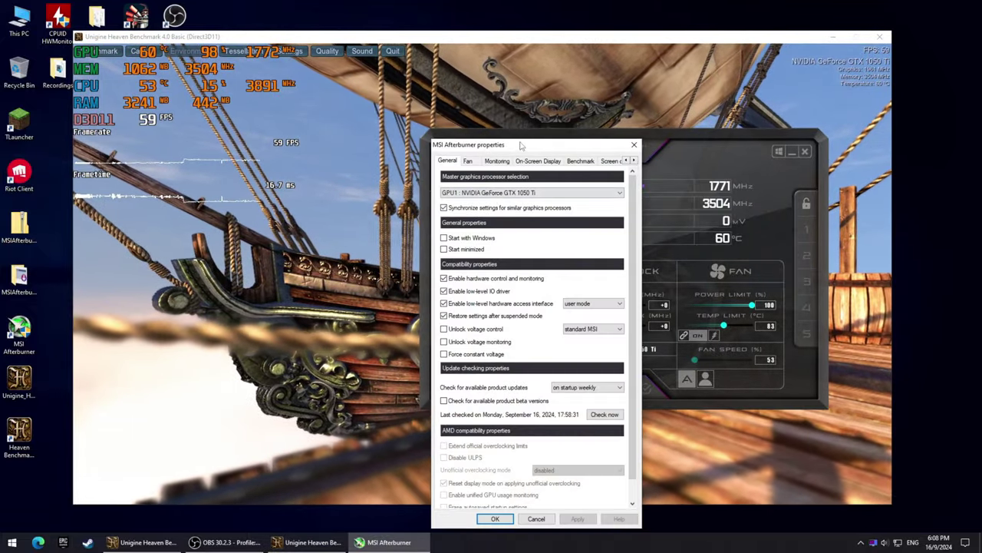
{"action": "left_click_drag", "start_coordinate": [521, 145], "coordinate": [556, 115]}
{"action": "left_click", "coordinate": [535, 132]}
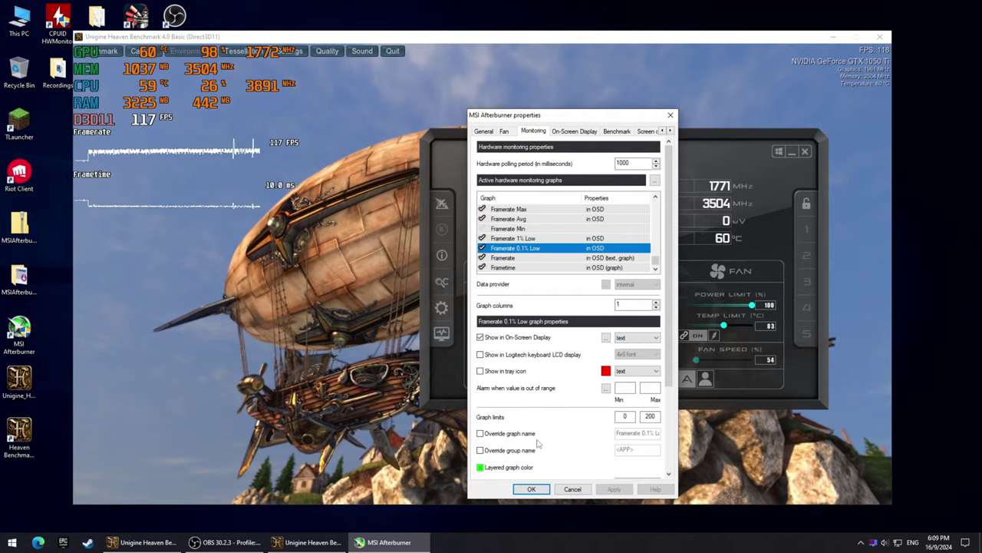
- Override group names for Framerate 0.1% Low, 1% Low and Avg (Low 0.1%, Average), save, and minimize
{"action": "left_click", "coordinate": [510, 451]}
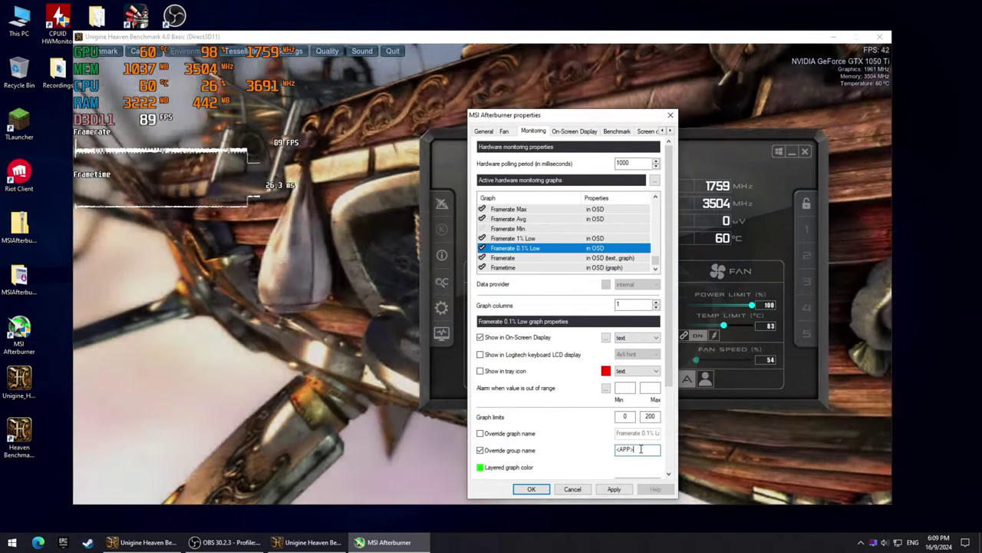
{"action": "double_click", "coordinate": [637, 449]}
{"action": "type", "text": "Low 0.1%"}
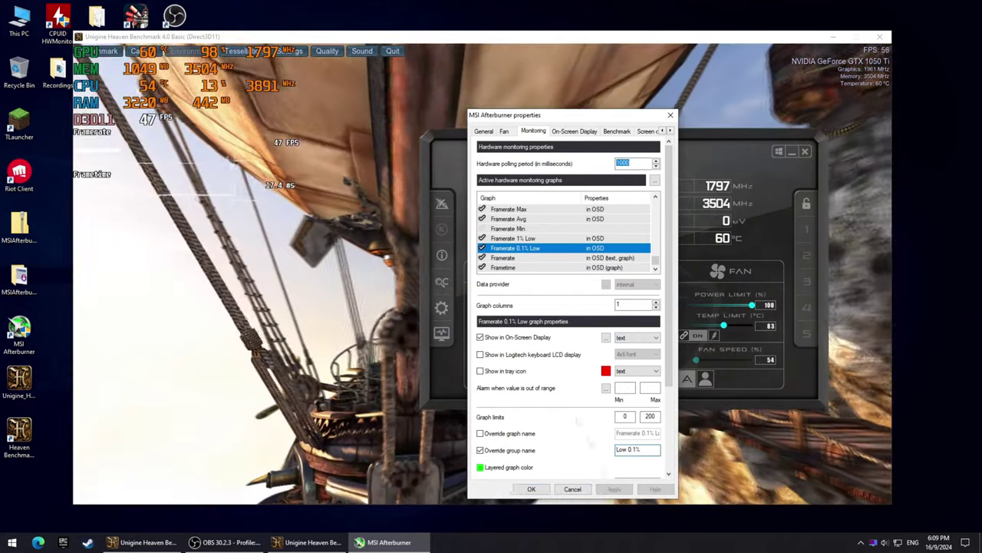
{"action": "left_click", "coordinate": [530, 238]}
{"action": "left_click", "coordinate": [510, 451]}
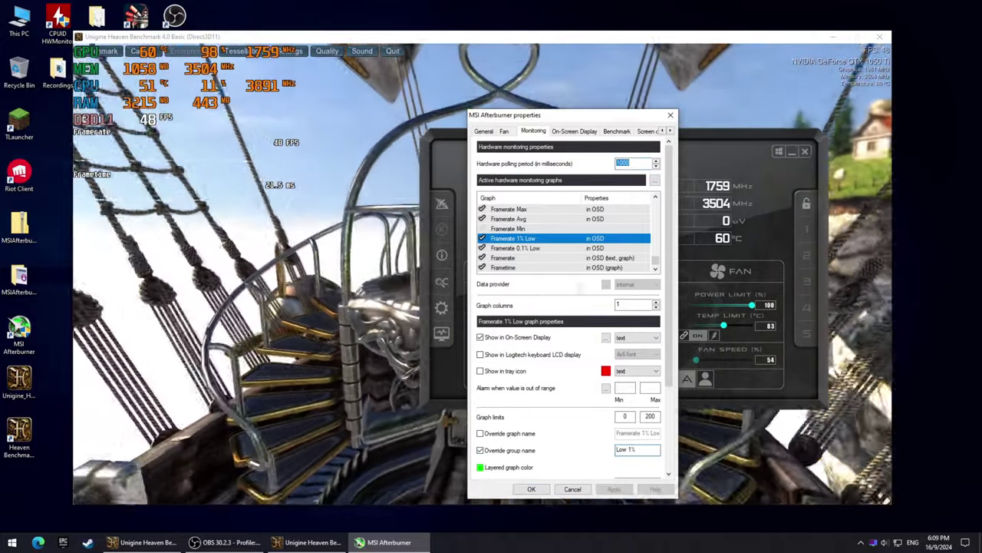
{"action": "left_click", "coordinate": [509, 219]}
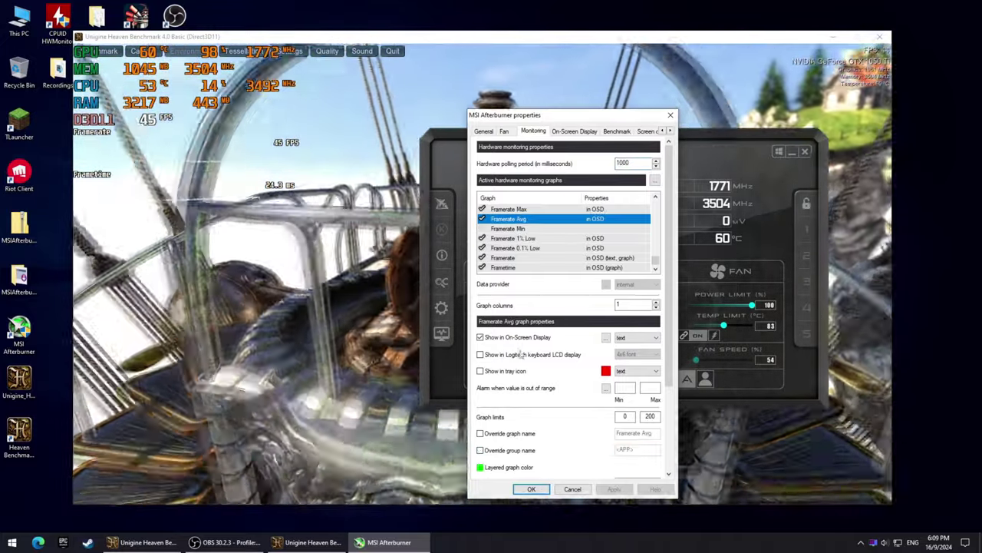
{"action": "left_click", "coordinate": [640, 449]}
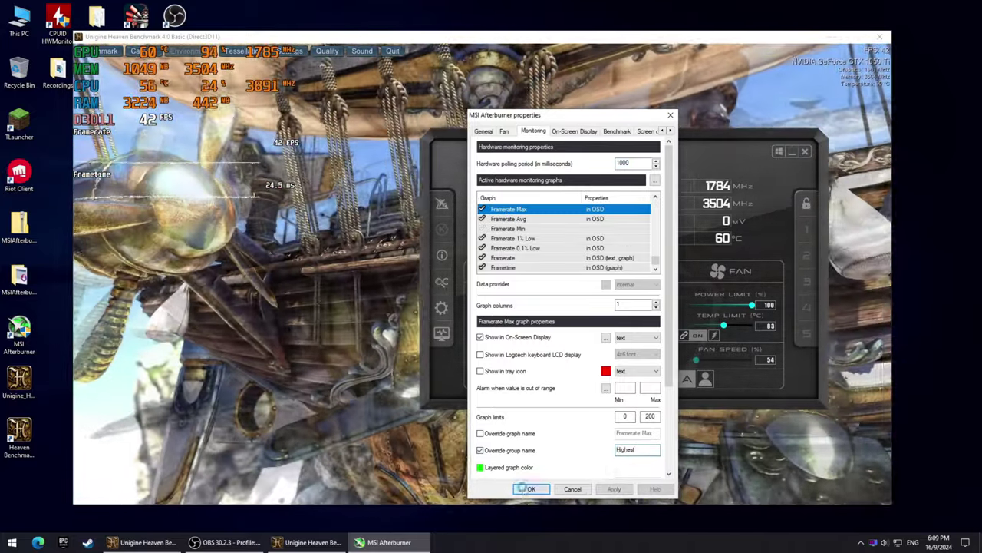
{"action": "left_click", "coordinate": [528, 489]}
{"action": "left_click", "coordinate": [792, 152]}
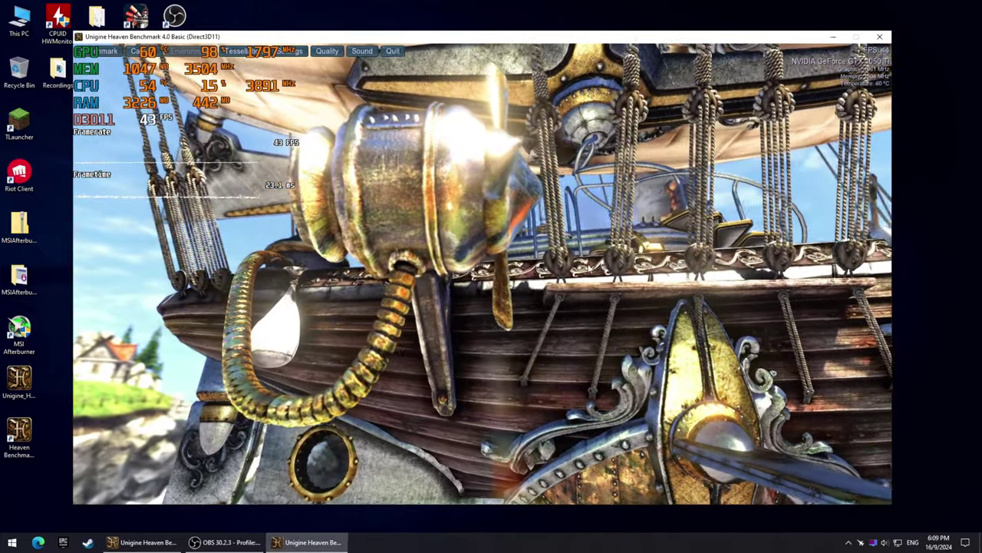
- Press F9 to start recording benchmark FPS statistics in the overlay
{"action": "key", "text": "F9"}
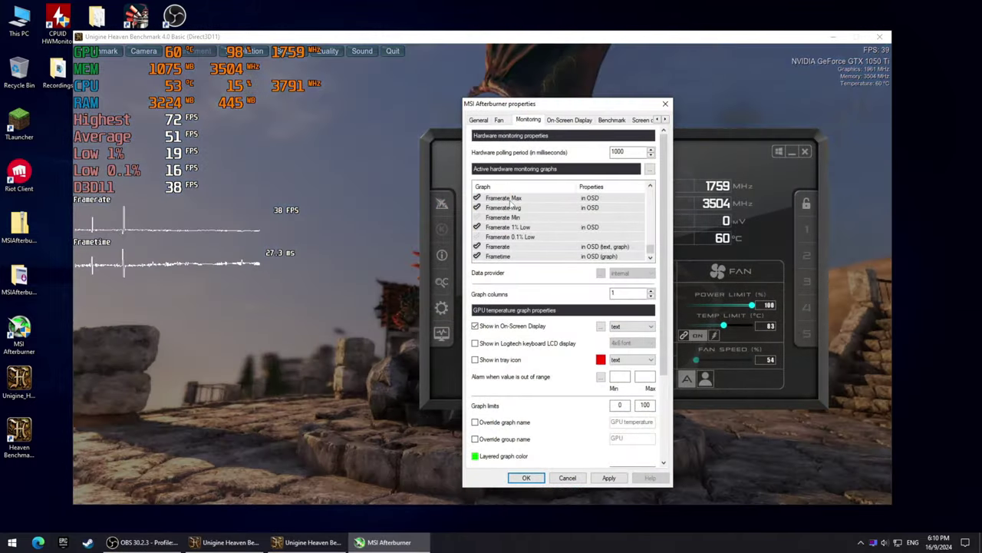
- Rename the Framerate Max, Avg and 1% Low group names to MAX, AVG and LOW
{"action": "left_click", "coordinate": [504, 198]}
{"action": "double_click", "coordinate": [631, 438]}
{"action": "type", "text": "MAX"}
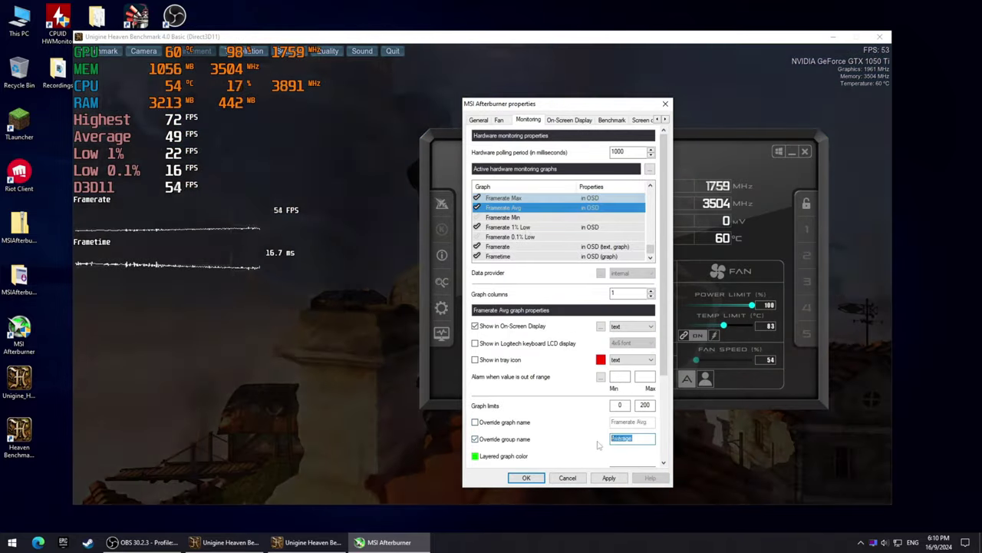
{"action": "left_click", "coordinate": [503, 207], "text": "ctrl"}
{"action": "double_click", "coordinate": [631, 438]}
{"action": "type", "text": "AVG"}
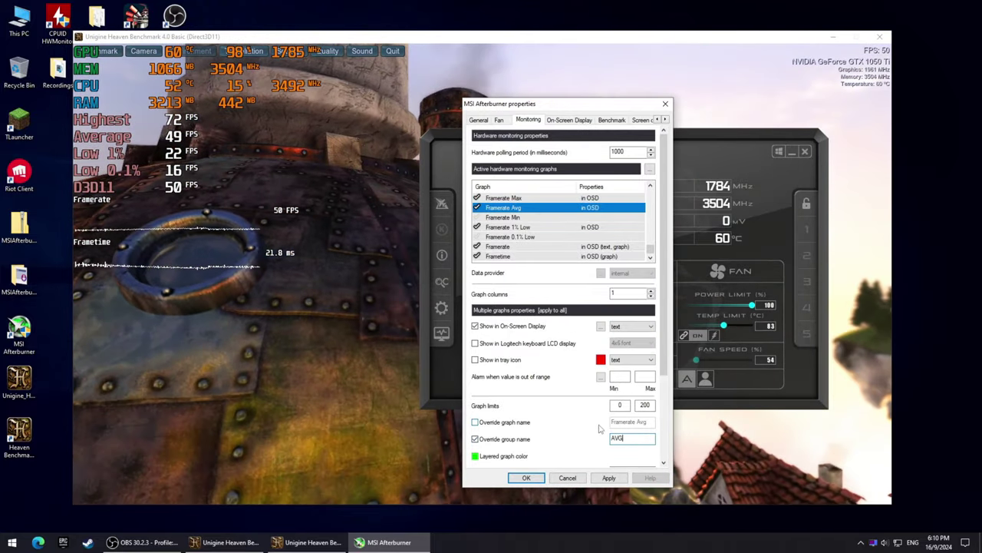
{"action": "left_click", "coordinate": [507, 227]}
{"action": "double_click", "coordinate": [631, 438]}
{"action": "type", "text": "LOW"}
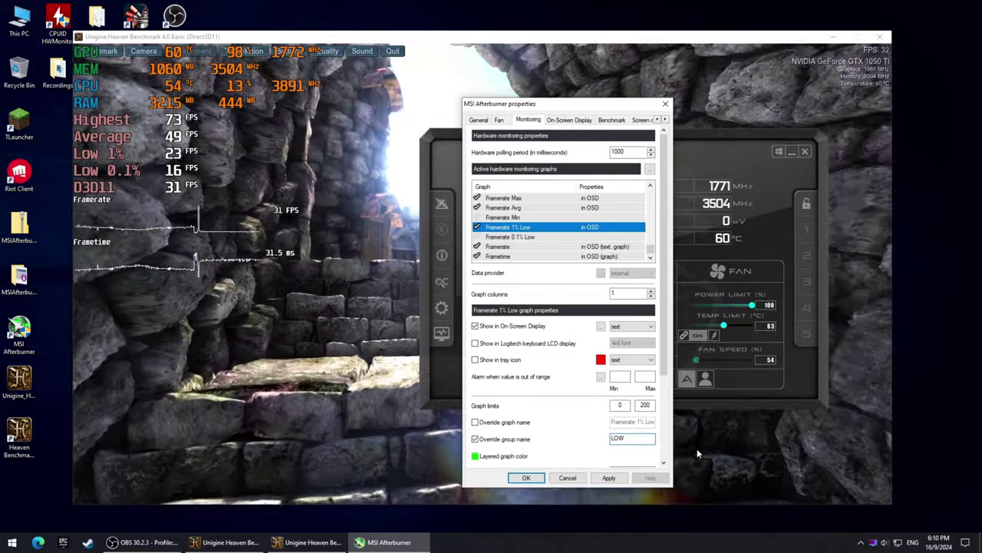